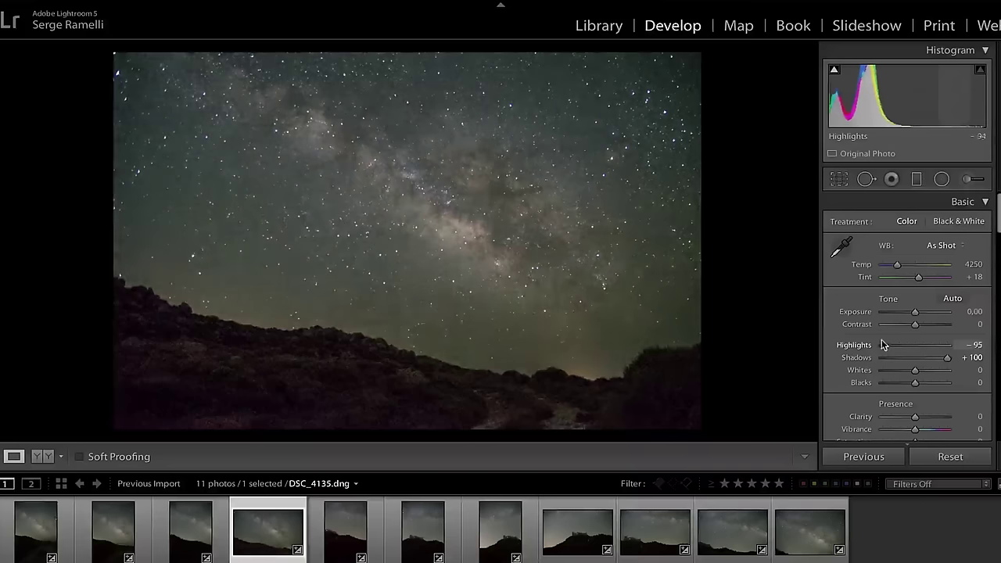
Step: Drag Highlights on DSC_4135 from -95 to -75, leaving Shadows at +100
drag(881, 344, 889, 344)
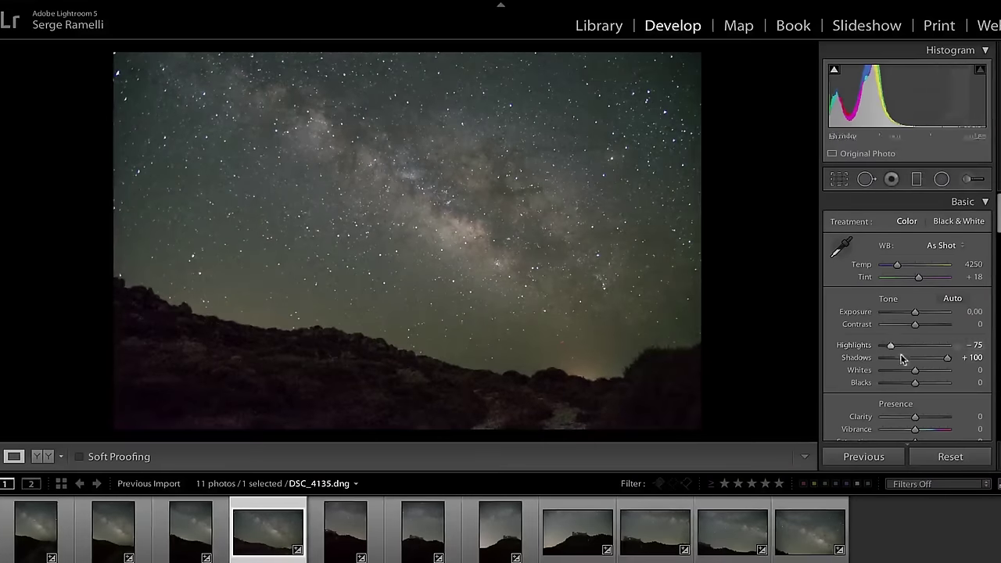
Step: Alt-reset the Basic tone settings so Highlights and Shadows return to 0
key(alt)
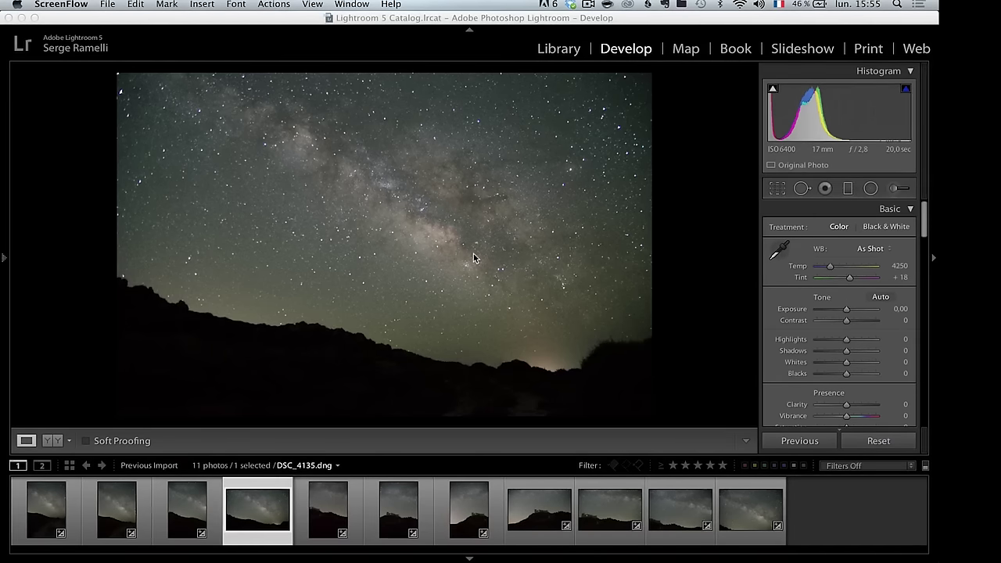
Step: Step through the filmstrip to DSC_4135 and show its file, exposure and lens info overlay
click(40, 518)
click(118, 520)
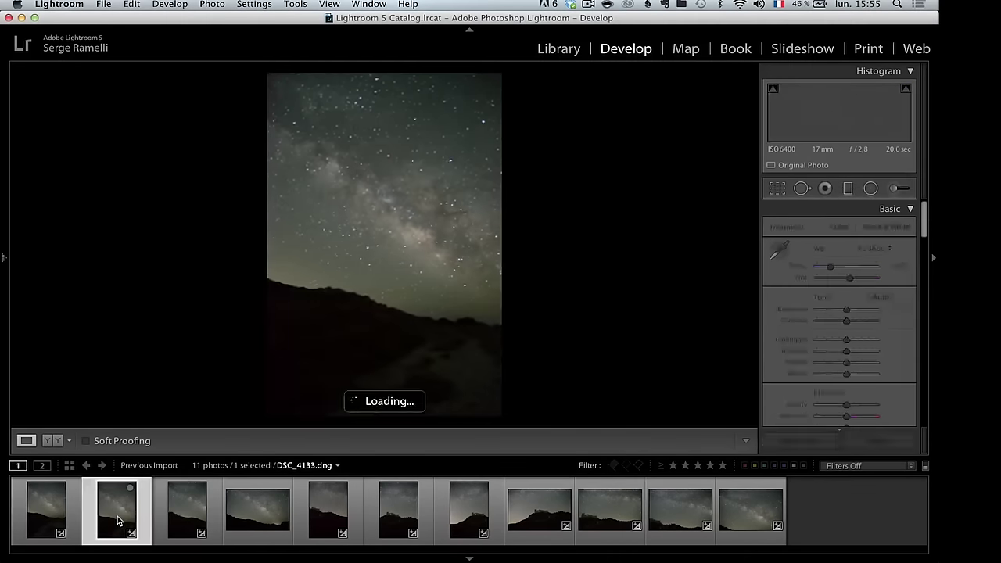
click(188, 509)
click(258, 514)
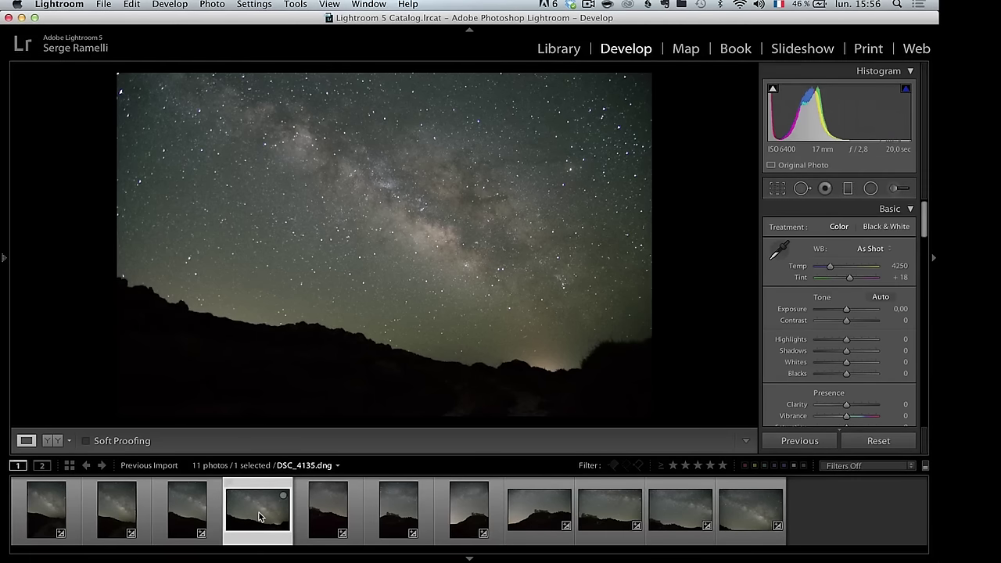
key(i)
key(i)
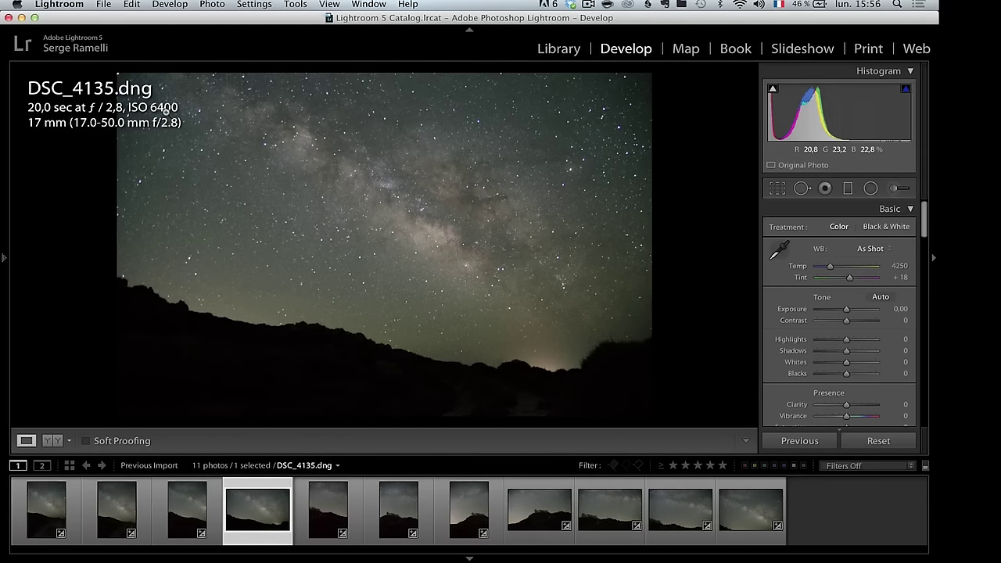
Step: Check the sky noise at 1:1, return to fit view, then switch to Chrome
click(485, 213)
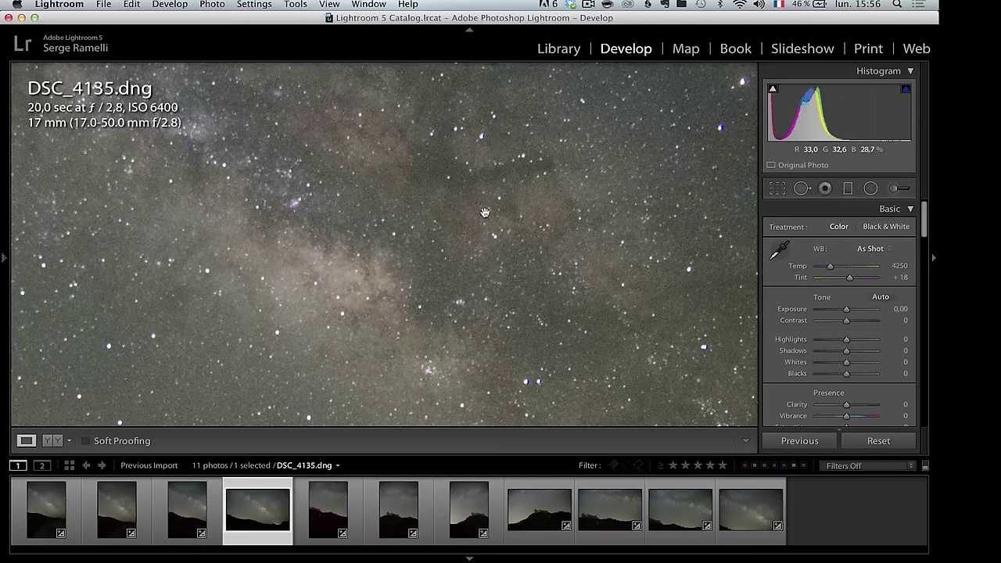
click(449, 236)
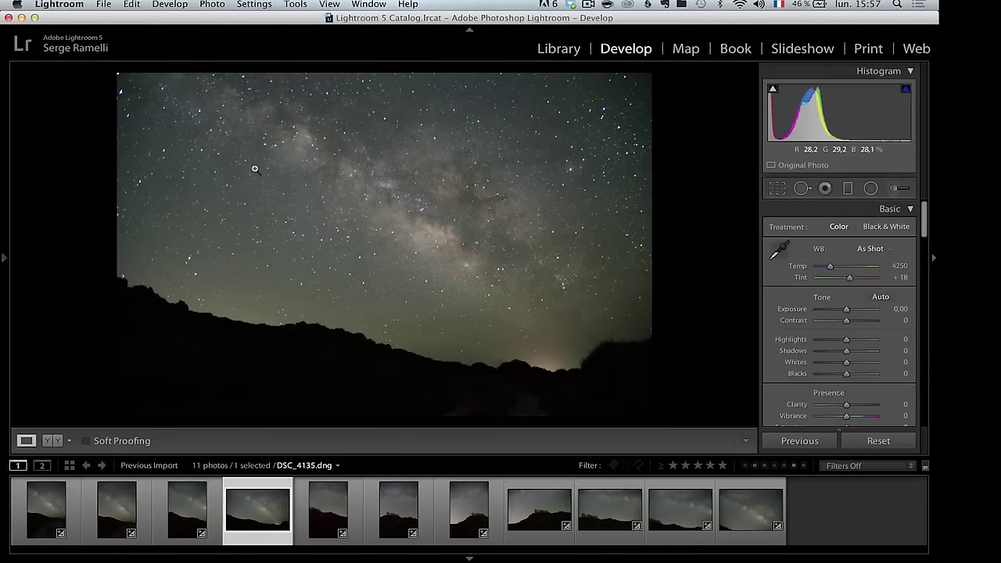
key(super+Tab)
key(super+Tab)
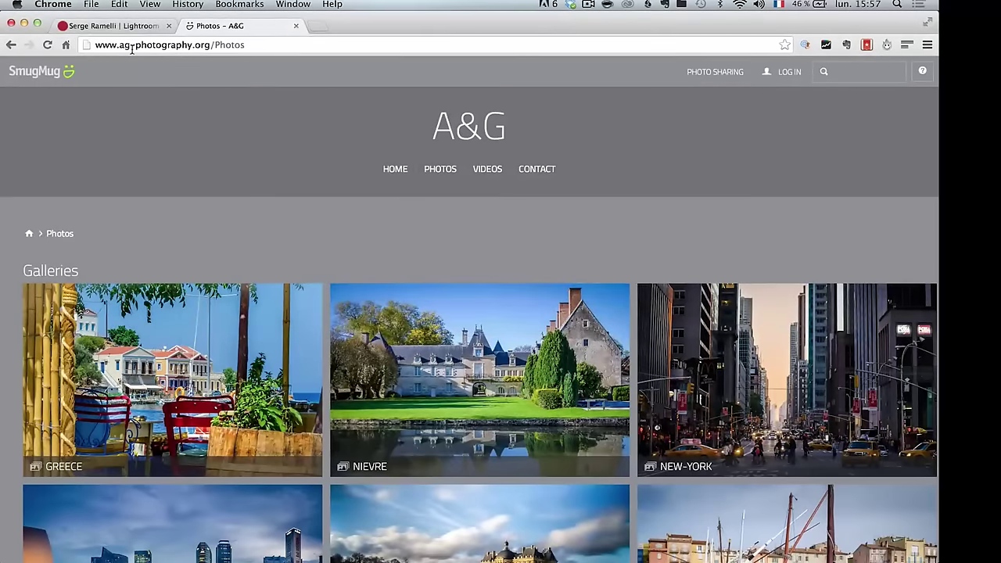
Step: Scroll through the A&G SmugMug Galleries page, then switch back to Lightroom
scroll(316, 131, down, 5)
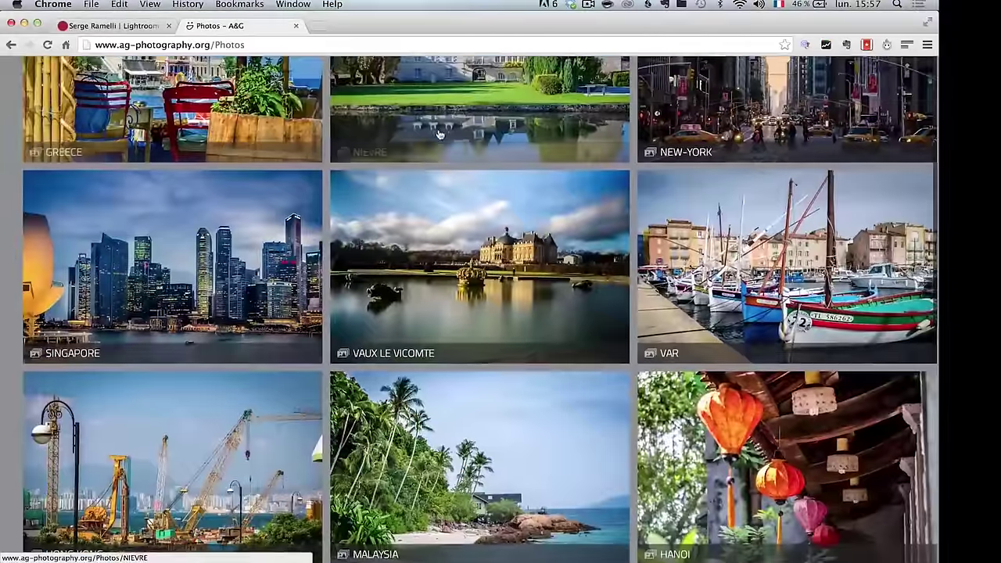
scroll(438, 134, down, 4)
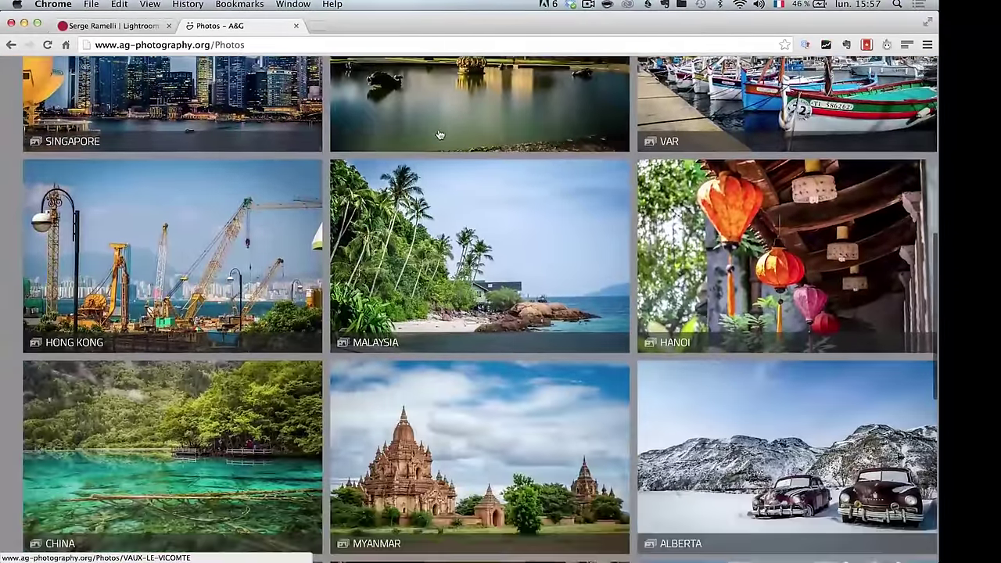
scroll(438, 134, up, 4)
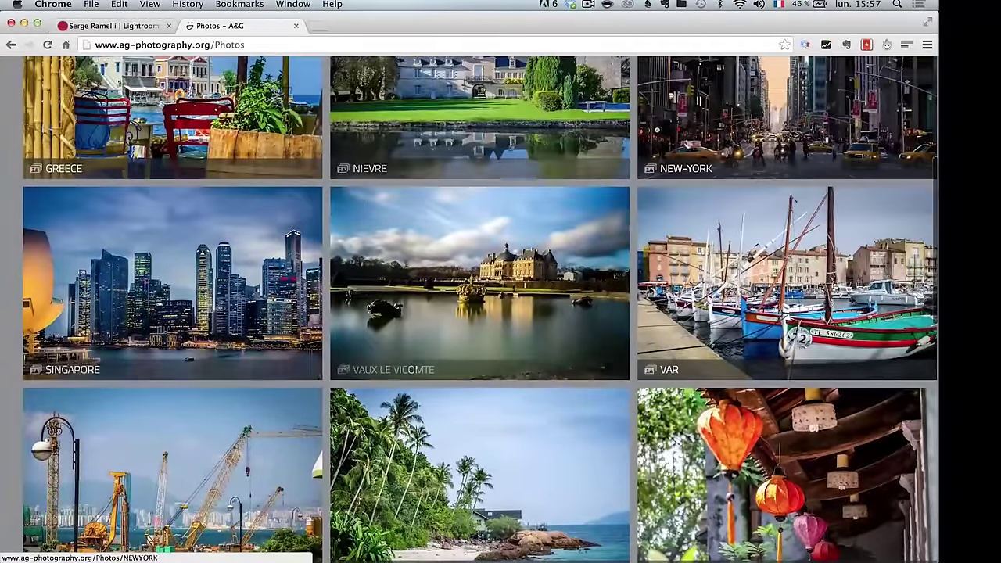
scroll(482, 206, down, 2)
scroll(483, 206, down, 8)
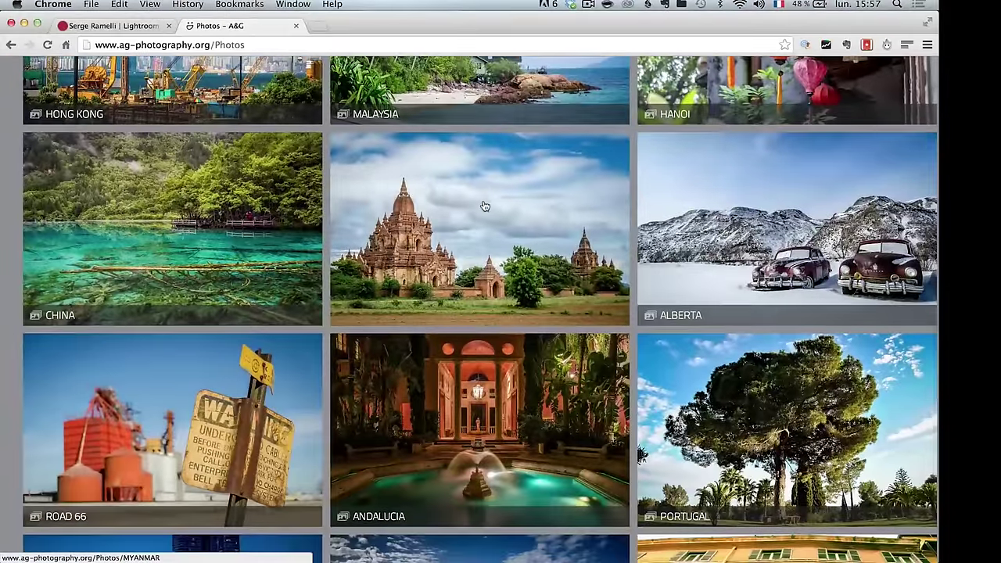
scroll(480, 206, up, 15)
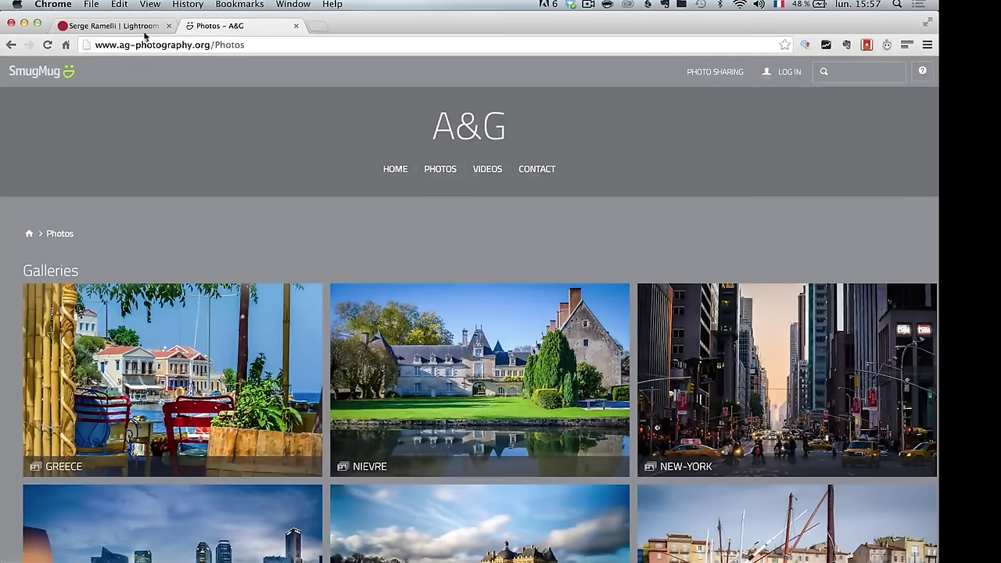
scroll(372, 311, down, 10)
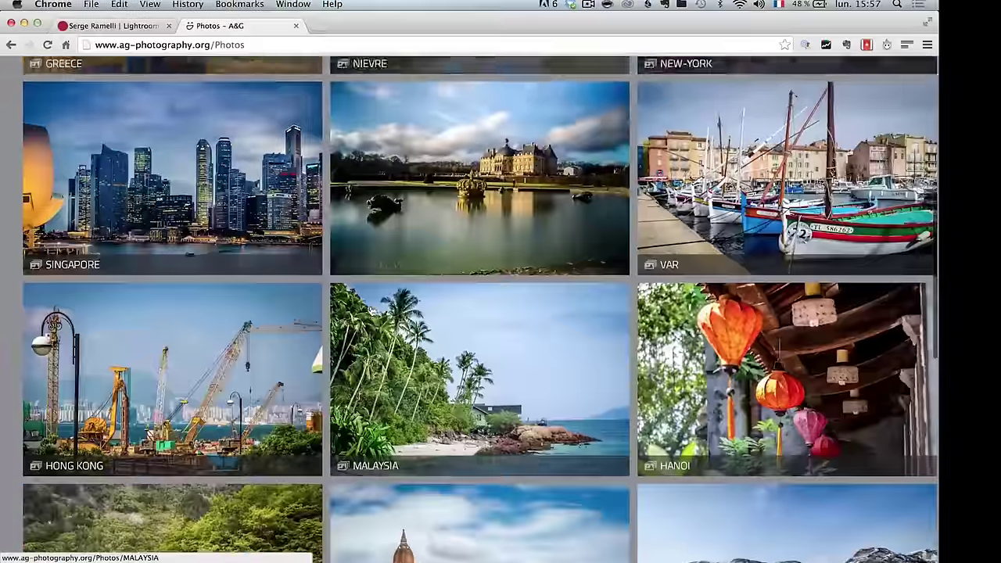
scroll(372, 311, up, 10)
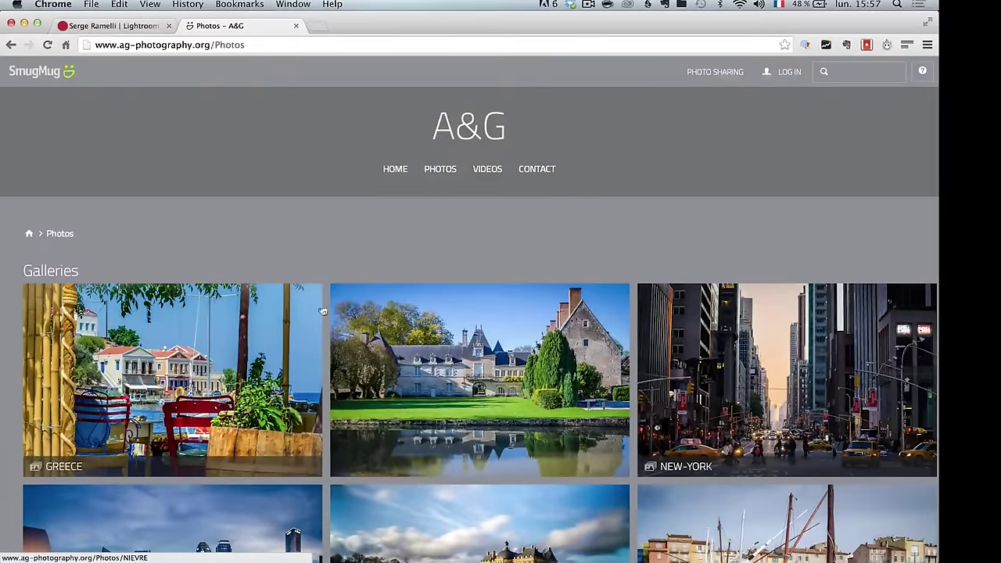
key(super+Tab)
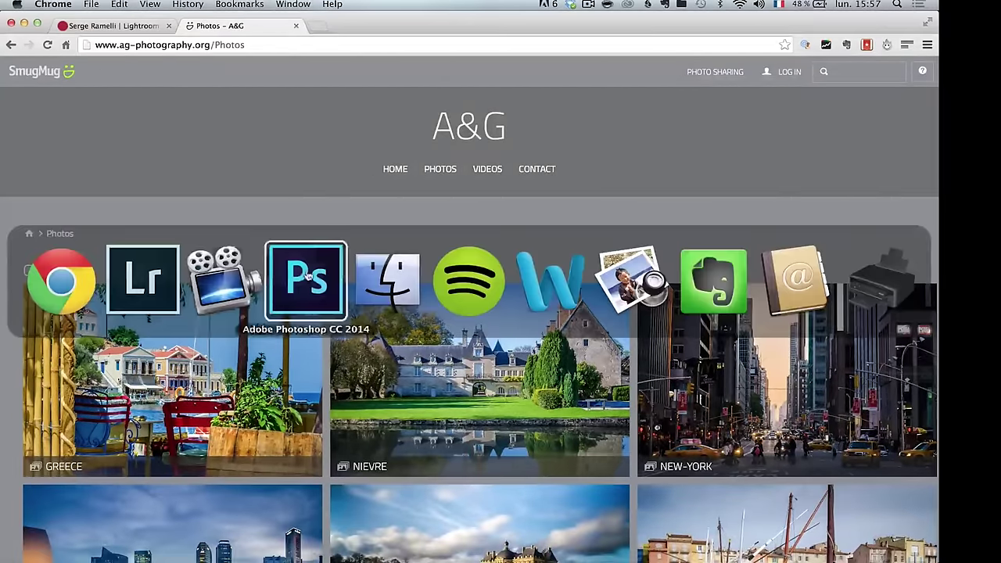
click(153, 267)
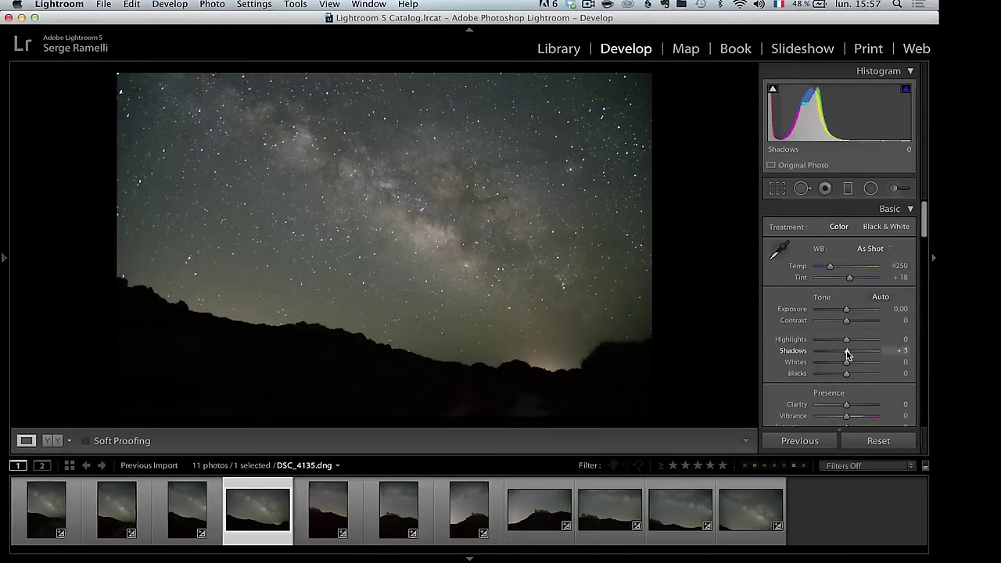
Step: Set Shadows +100, Highlights -75, Whites +57 and Blacks -29 using the clipping preview
drag(847, 354, 900, 355)
drag(846, 339, 823, 339)
key(alt)
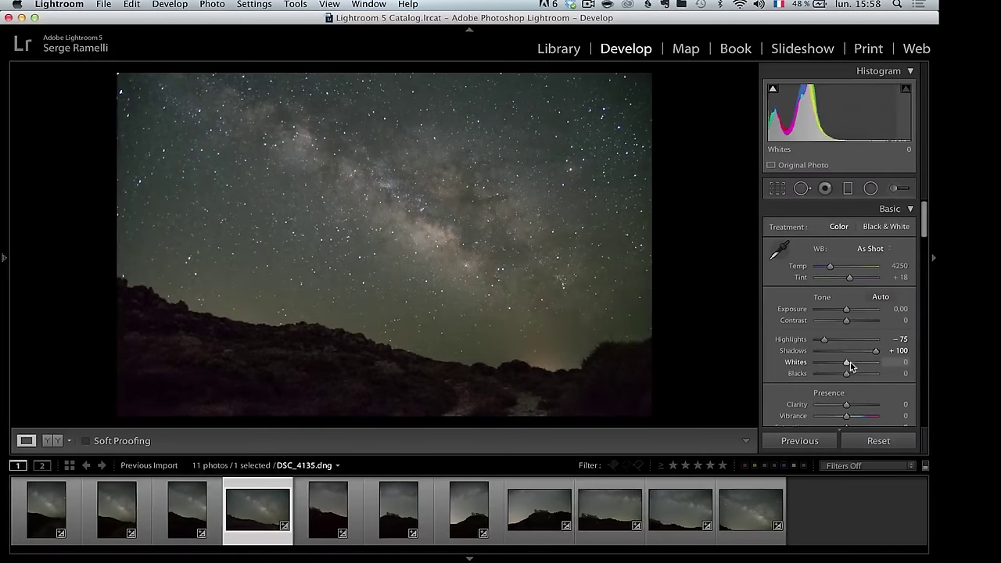
mouse_move(846, 364)
mouse_down()
mouse_move(865, 362)
mouse_move(838, 374)
mouse_up()
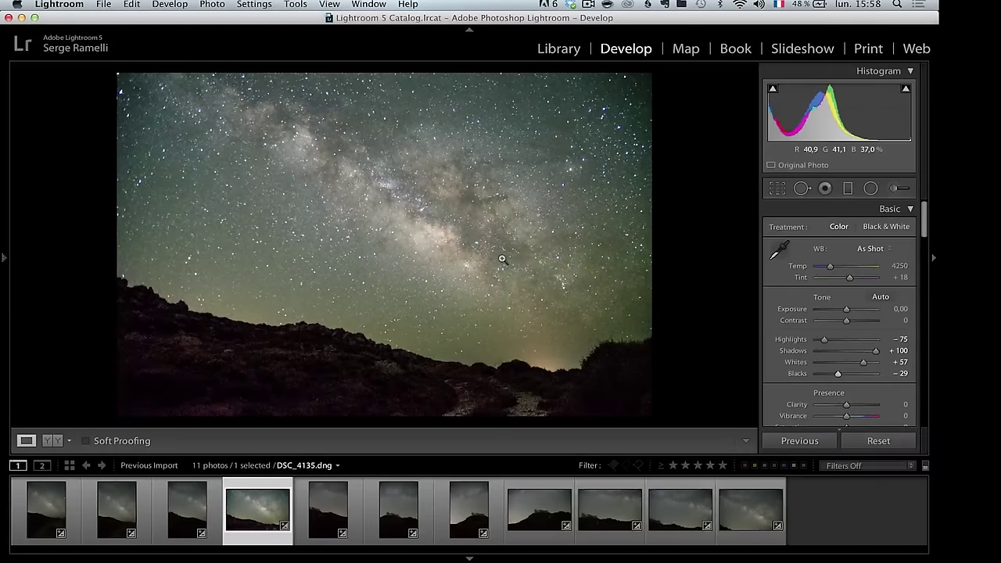
Step: Add Clarity +32 and cool the white balance Temp to 3659
drag(861, 403, 856, 406)
drag(830, 266, 829, 268)
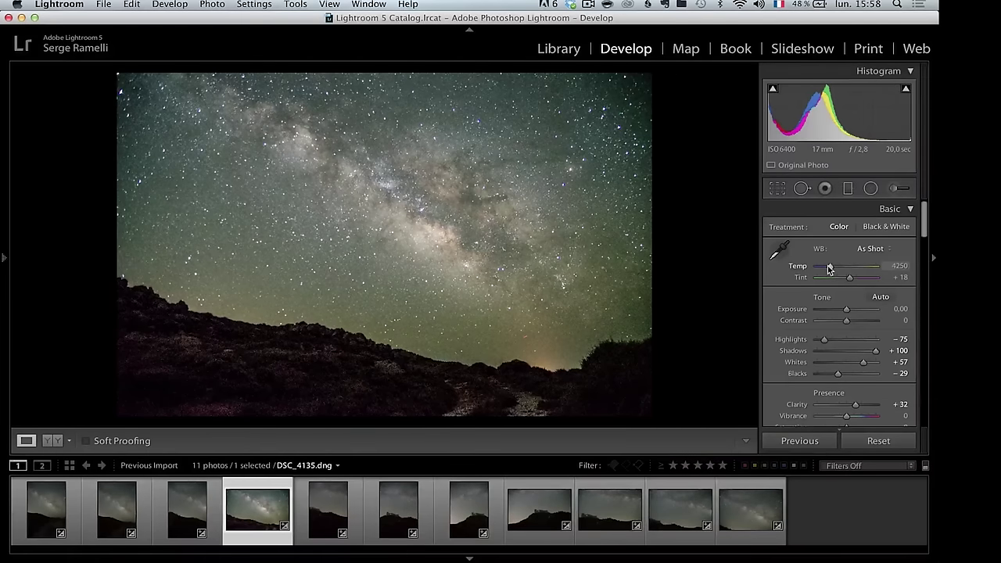
drag(830, 268, 830, 268)
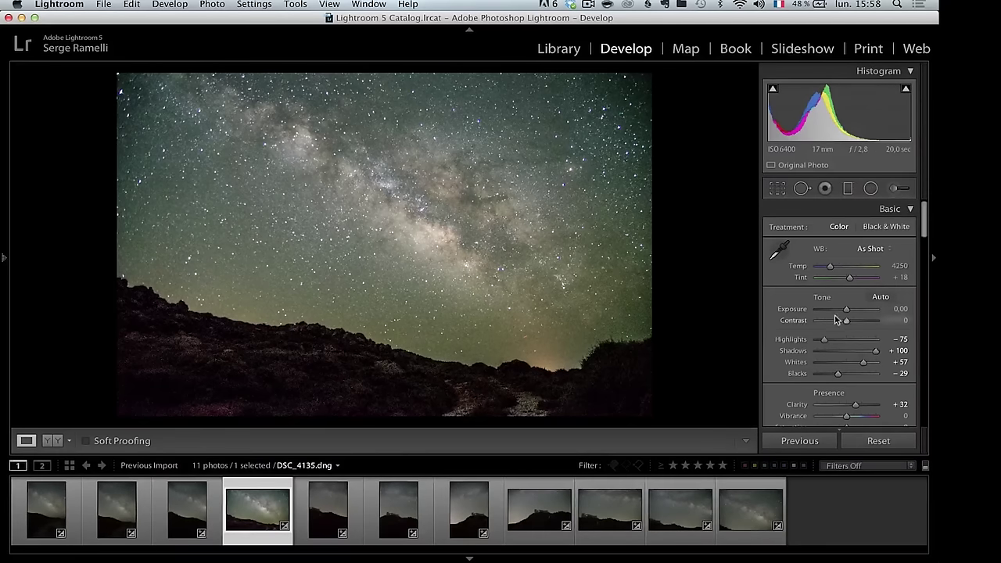
drag(834, 268, 827, 268)
Step: Apply the Daylight white balance preset, then set Temp 3510 and Tint +32
click(868, 248)
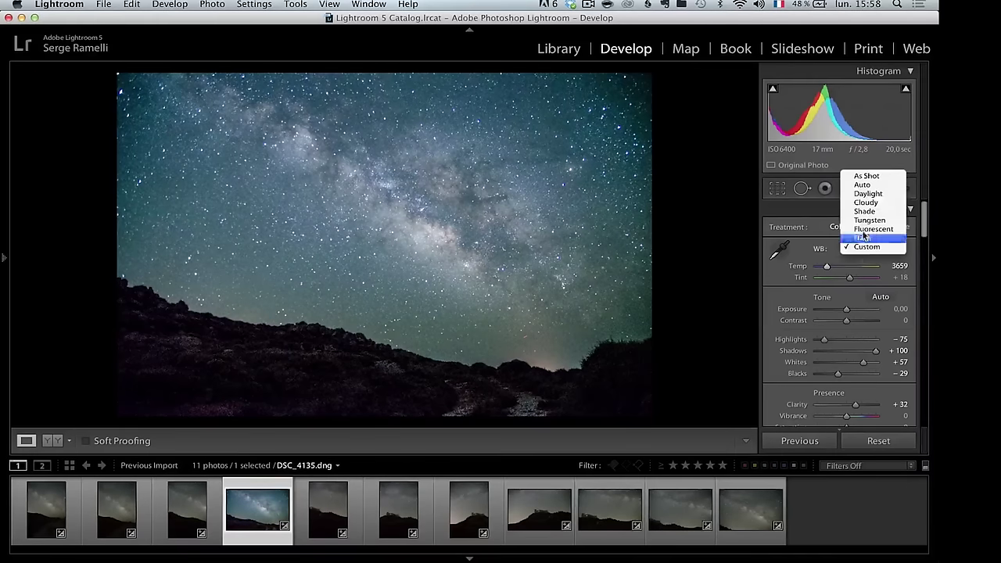
click(863, 195)
drag(838, 266, 826, 271)
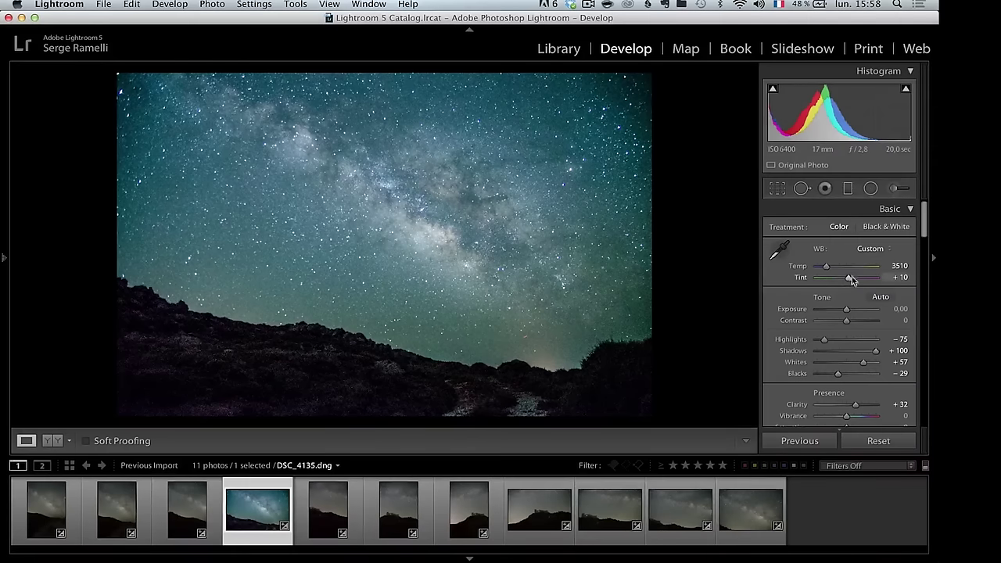
drag(849, 279, 851, 281)
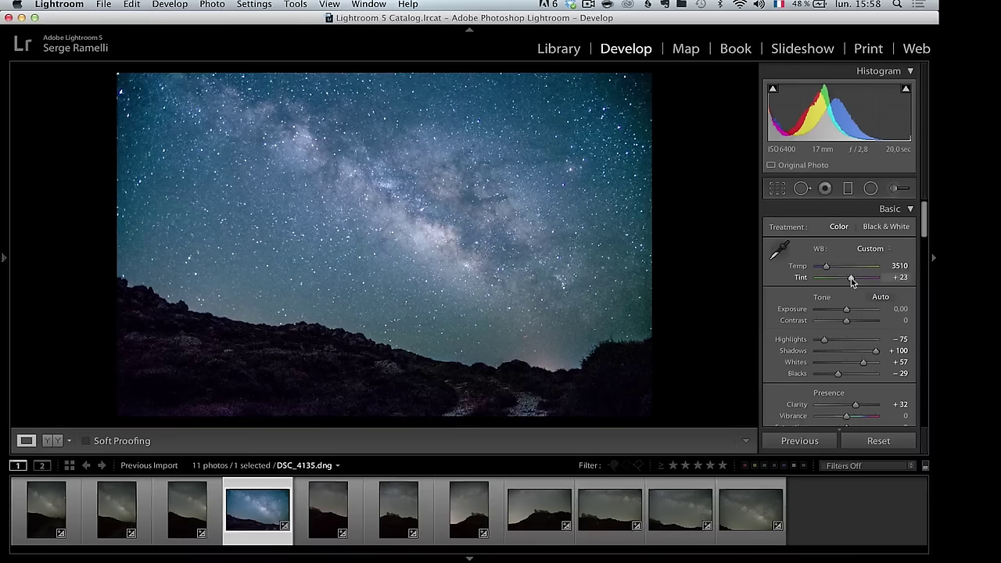
drag(851, 282, 853, 282)
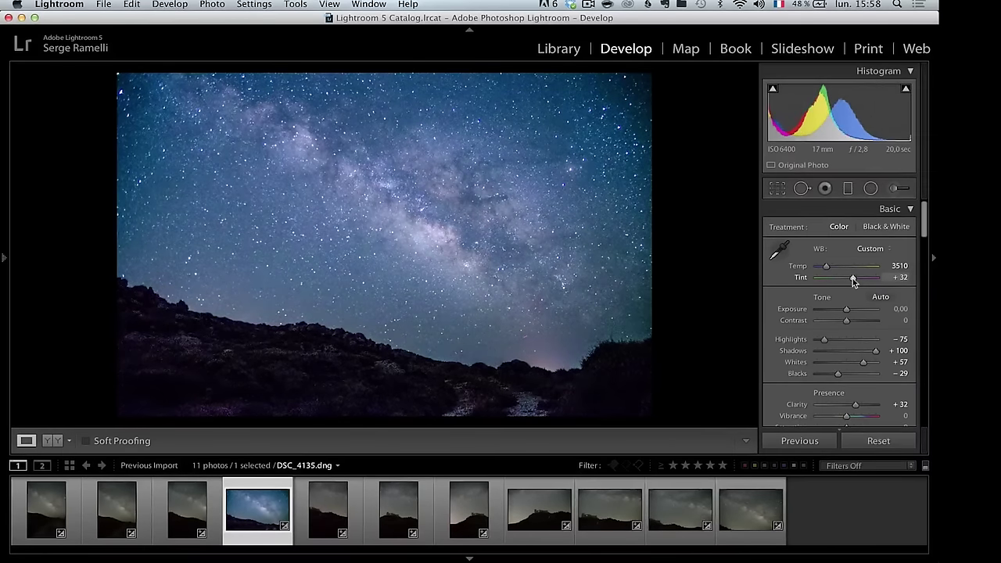
click(438, 334)
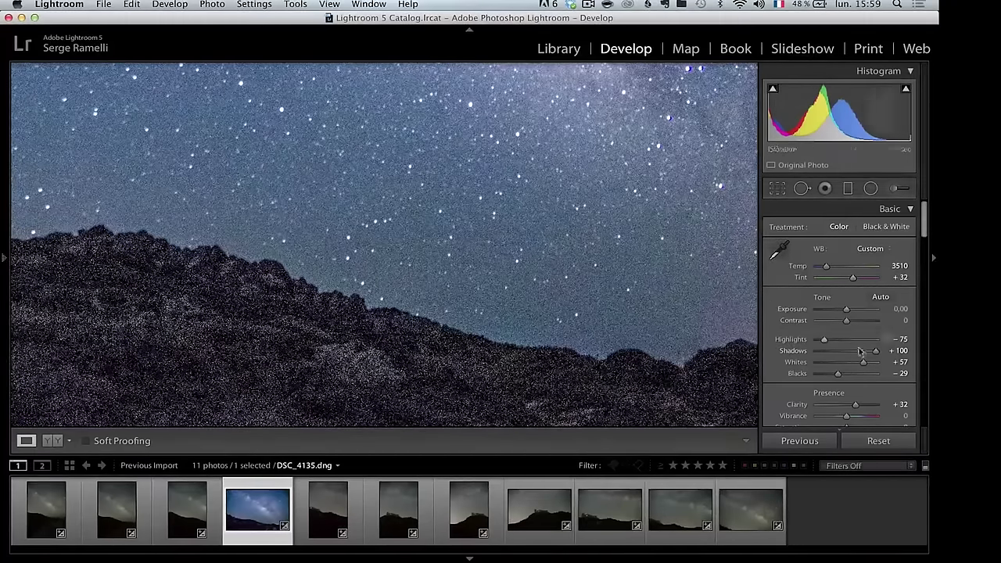
Step: Ease the shadow lift, then enable lens profile corrections and chromatic aberration removal
drag(878, 356, 868, 351)
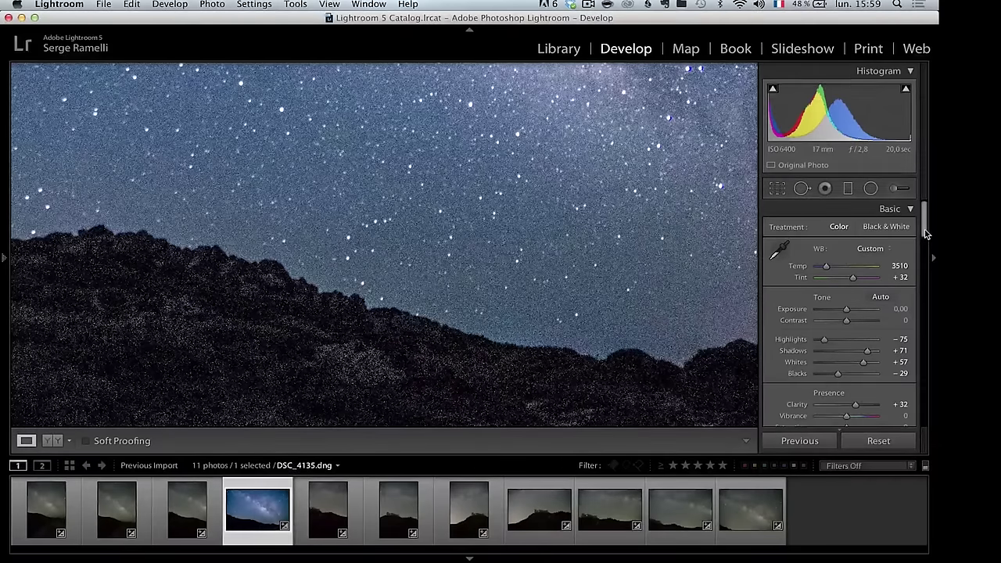
click(593, 303)
drag(925, 230, 933, 385)
click(782, 334)
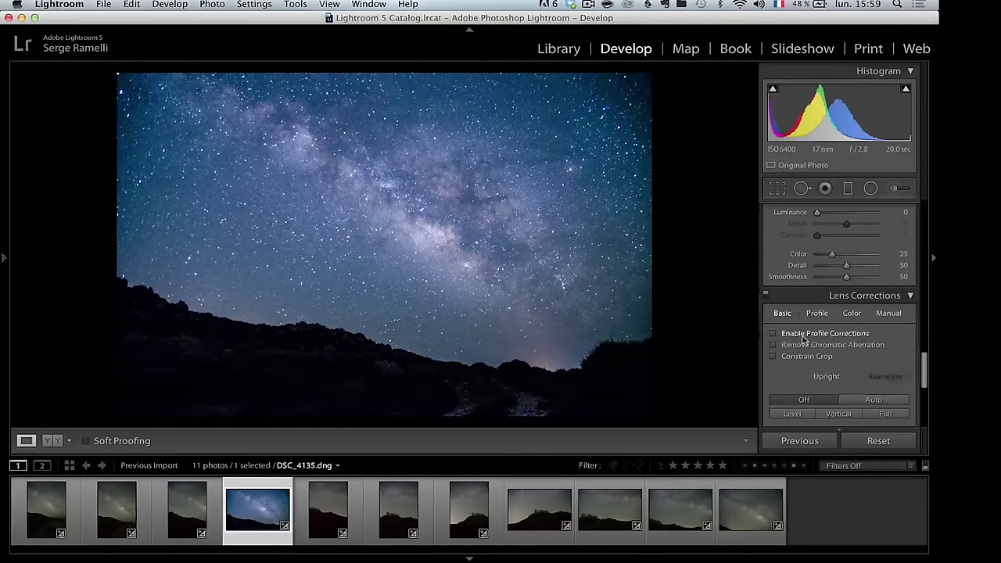
click(806, 345)
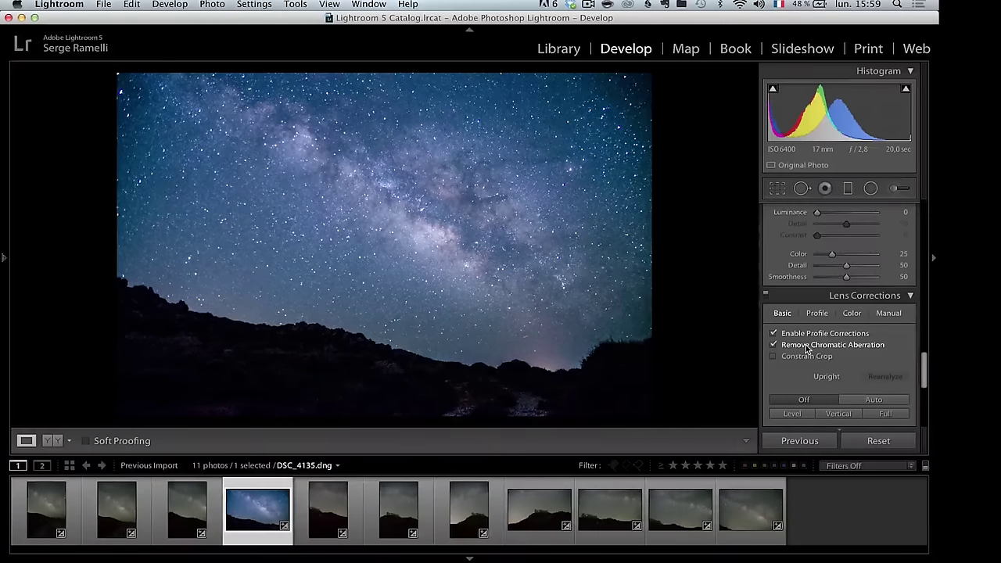
drag(925, 362, 925, 291)
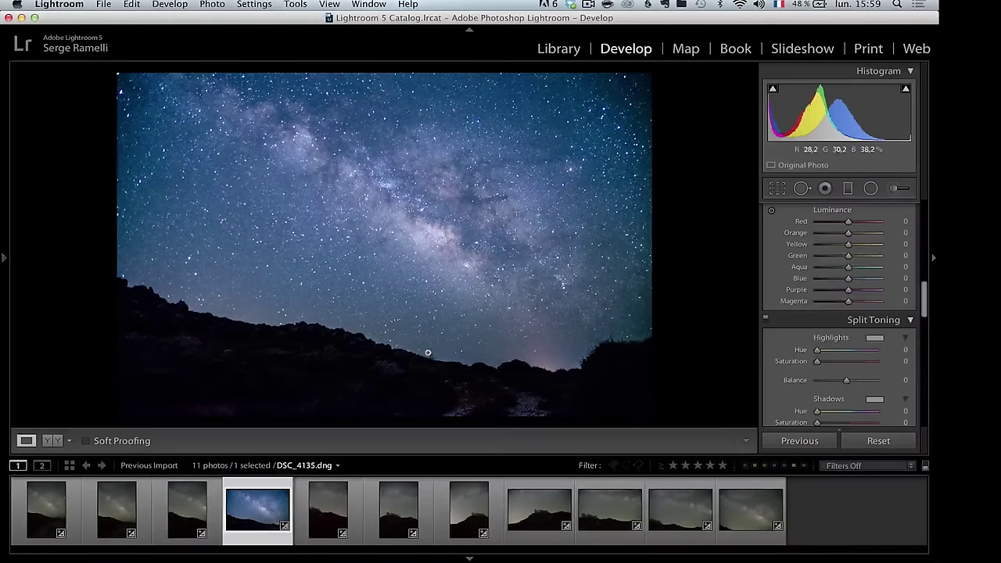
click(430, 353)
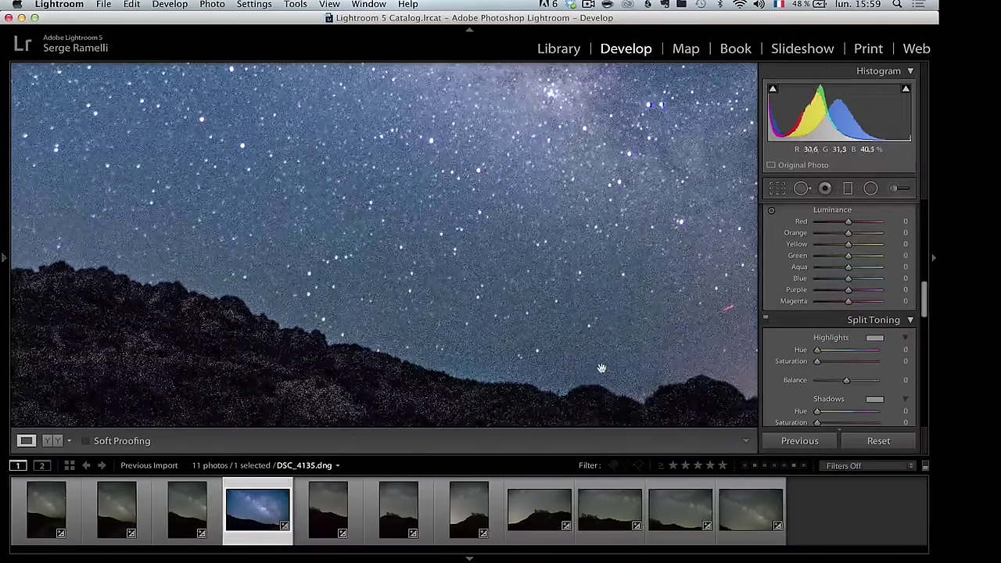
Step: Set Noise Reduction Luminance 19, Color 57 and Sharpening Amount 28
drag(924, 313, 938, 367)
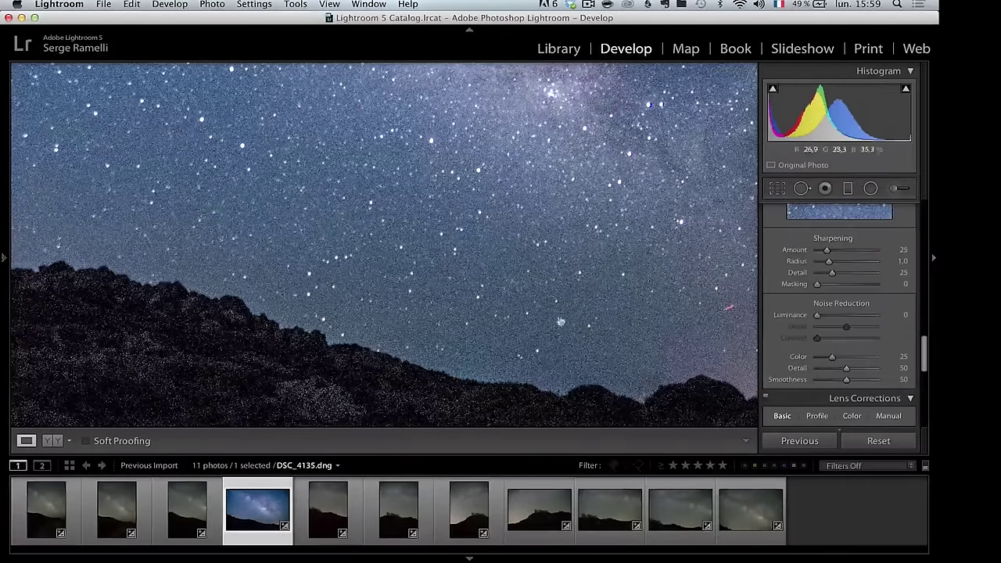
drag(816, 315, 836, 318)
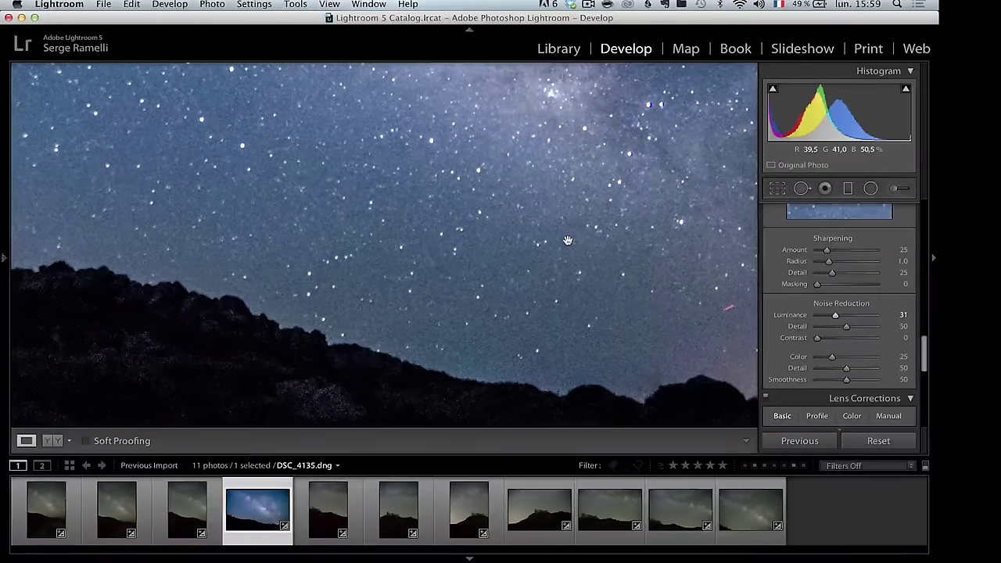
drag(835, 319, 829, 321)
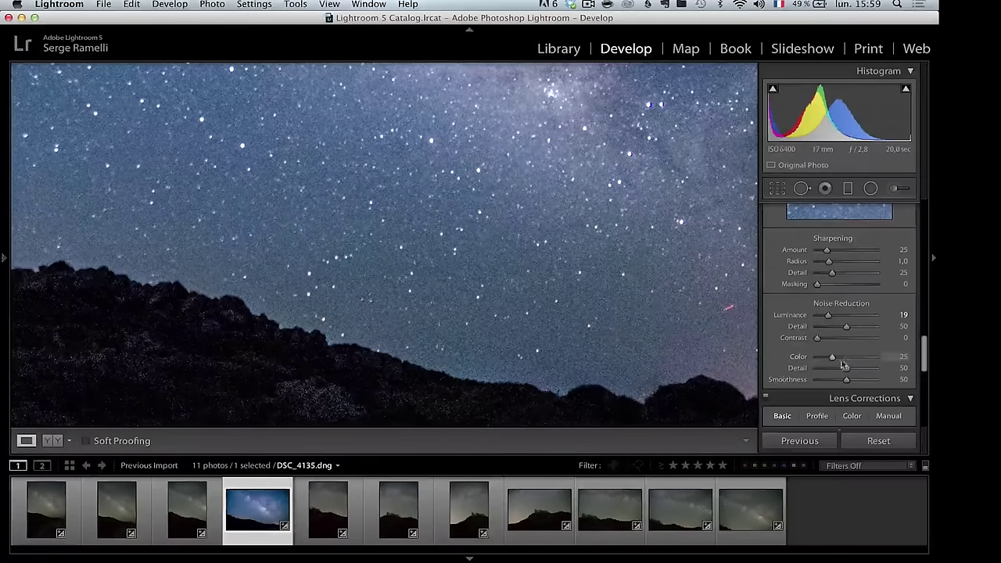
drag(852, 358, 851, 359)
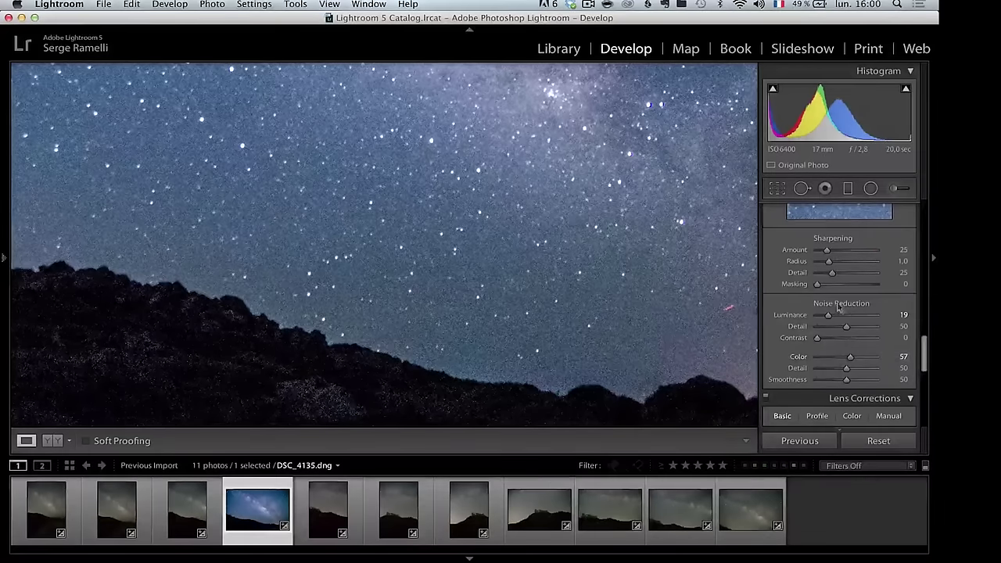
mouse_move(827, 250)
mouse_down()
mouse_move(862, 249)
mouse_move(829, 251)
mouse_up()
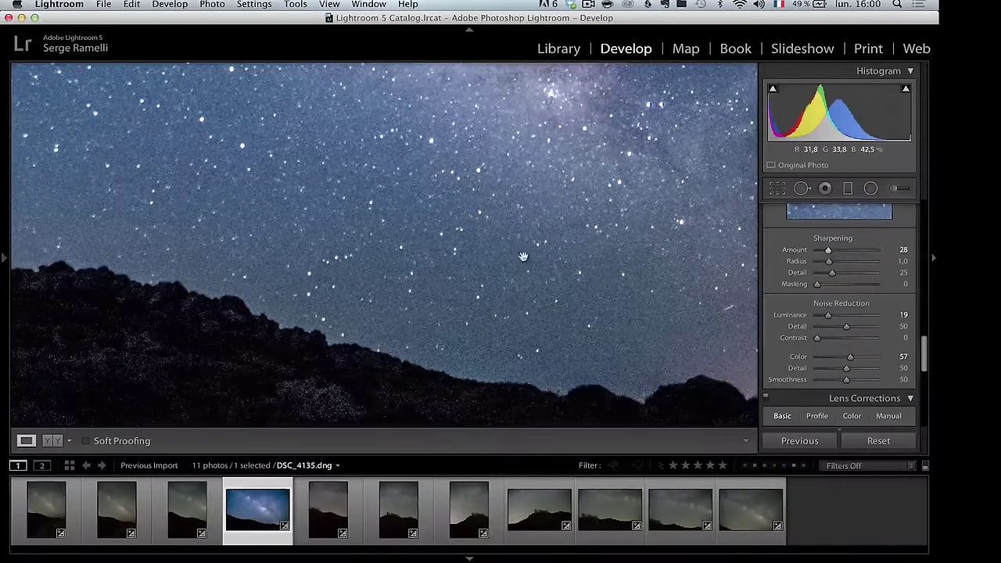
Step: Toggle the Detail adjustments off and on to compare the sky noise up close
scroll(866, 271, up, 6)
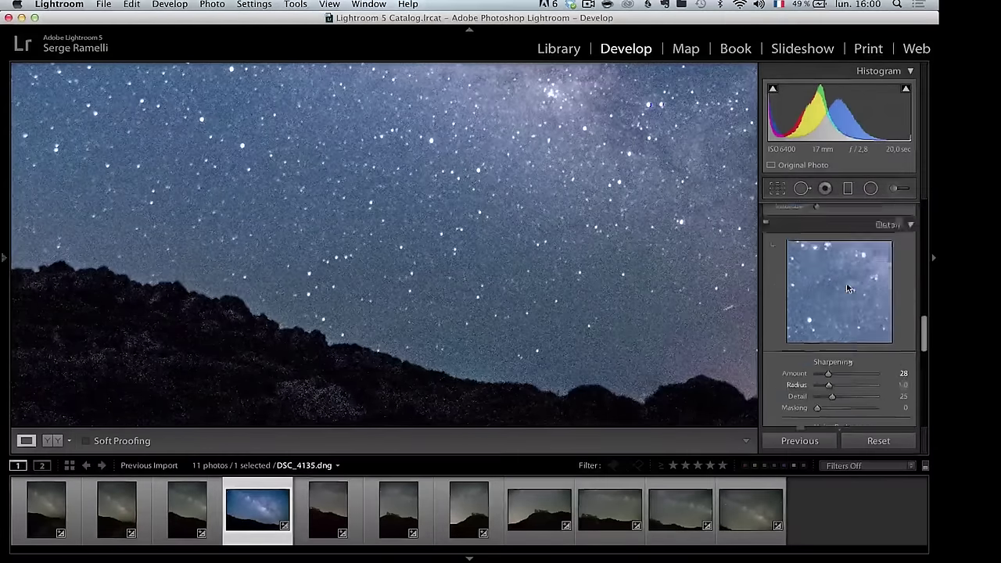
click(765, 291)
click(765, 291)
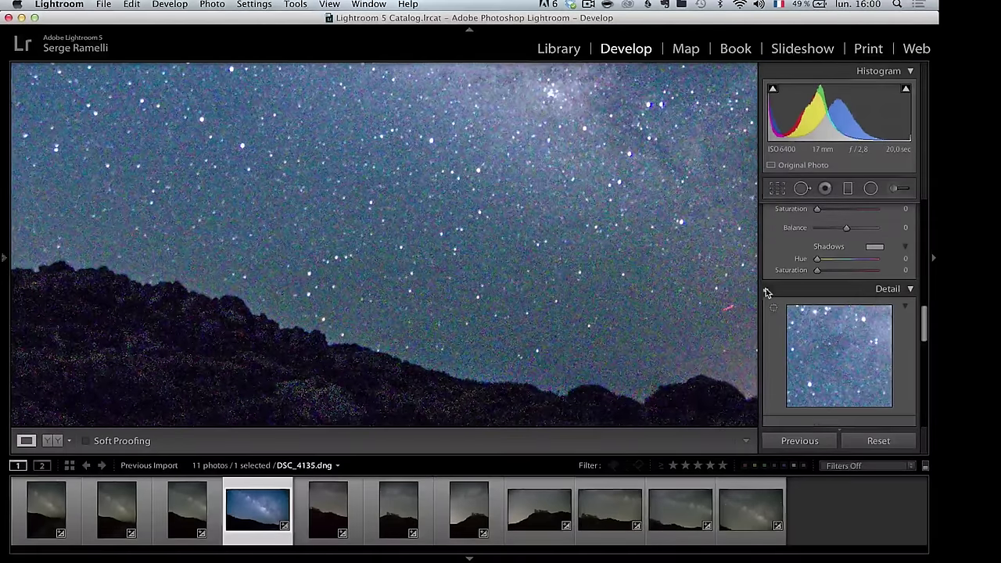
click(766, 291)
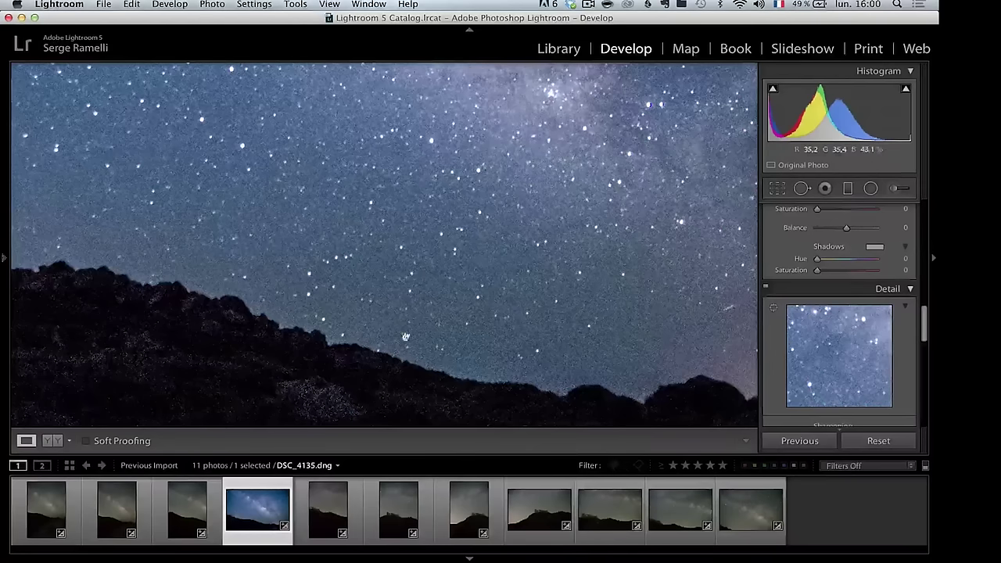
drag(577, 330, 445, 209)
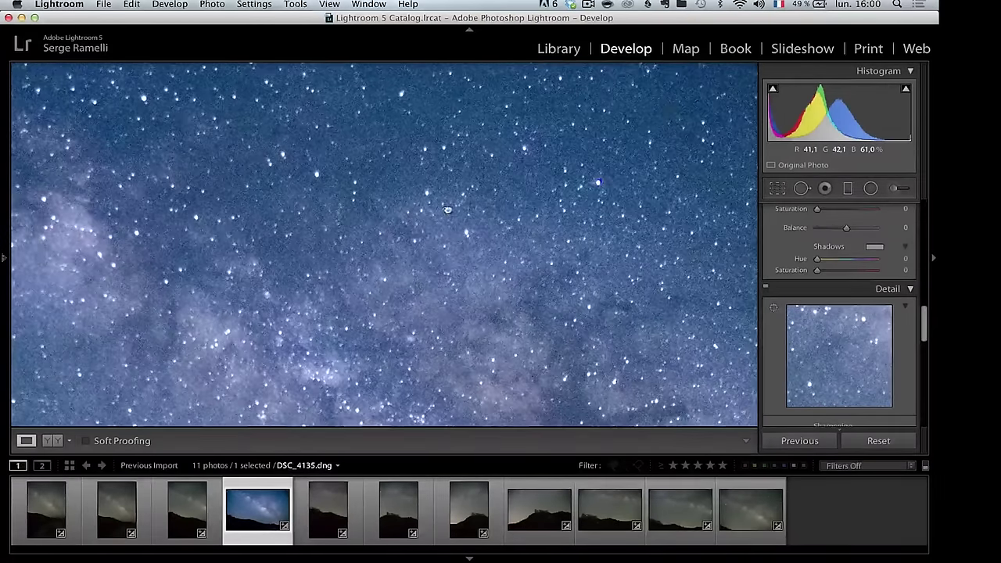
click(445, 210)
click(631, 232)
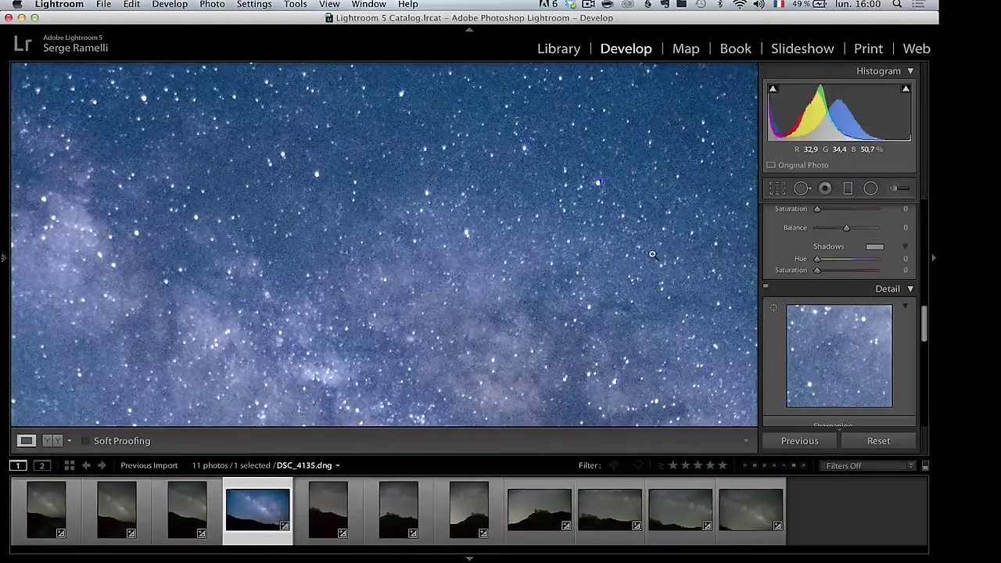
key(z)
drag(925, 327, 925, 212)
Step: Flip between Before and After views, then select all 11 filmstrip photos
key(alt)
key(backslash)
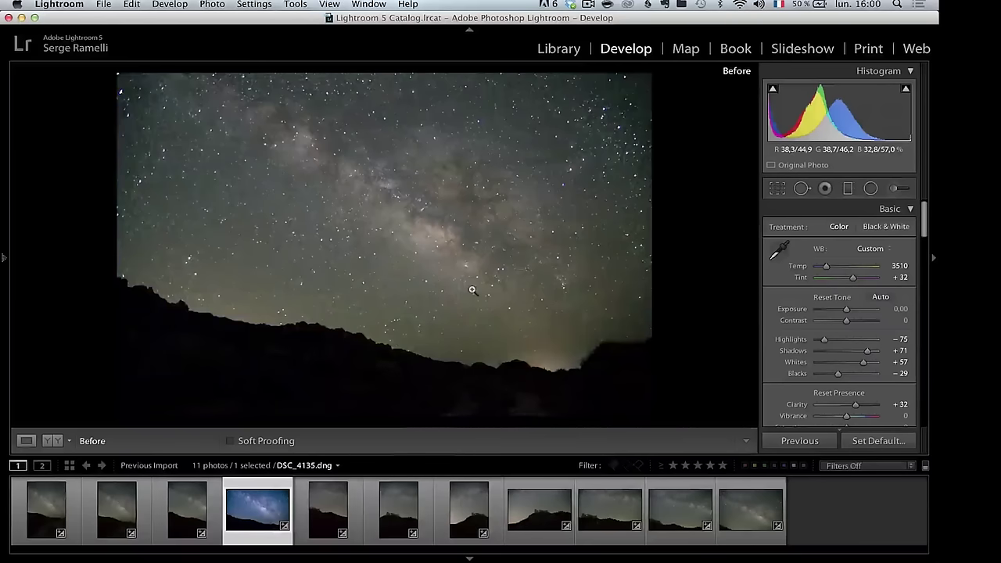
key(backslash)
key(backslash)
key(backslash)
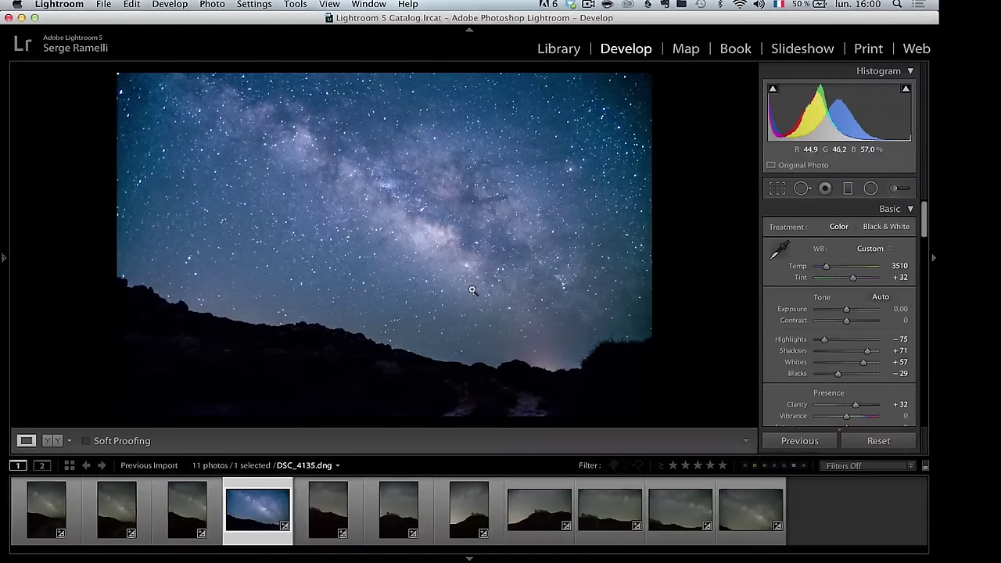
key(super+a)
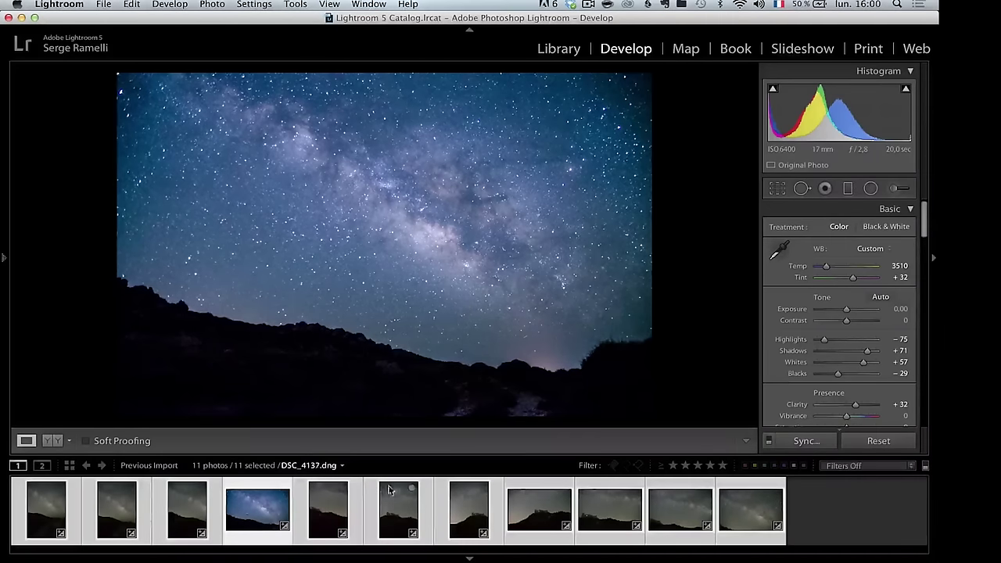
Step: Sync all development settings, including spot removal, from the edited photo to the other ten photos
click(806, 440)
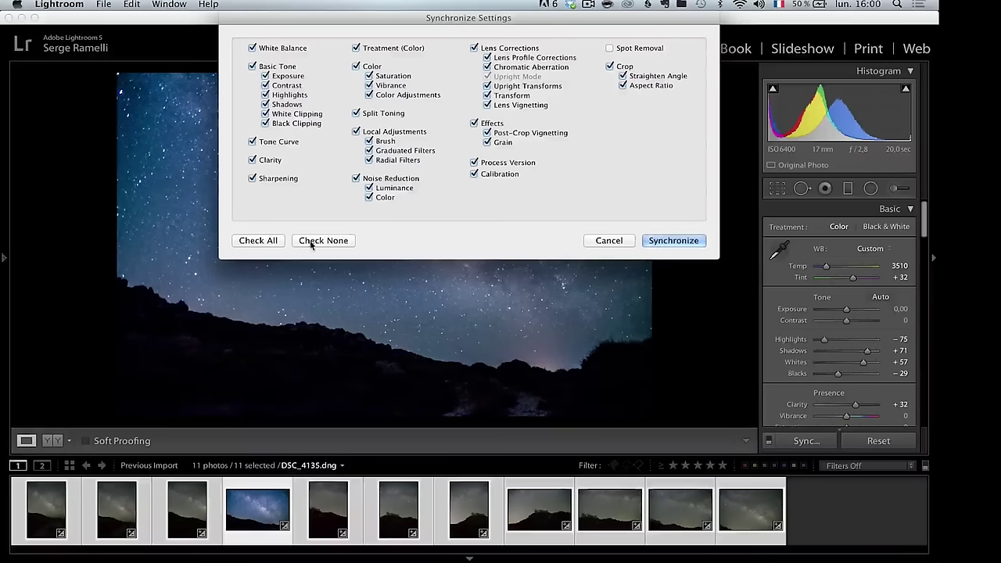
click(279, 238)
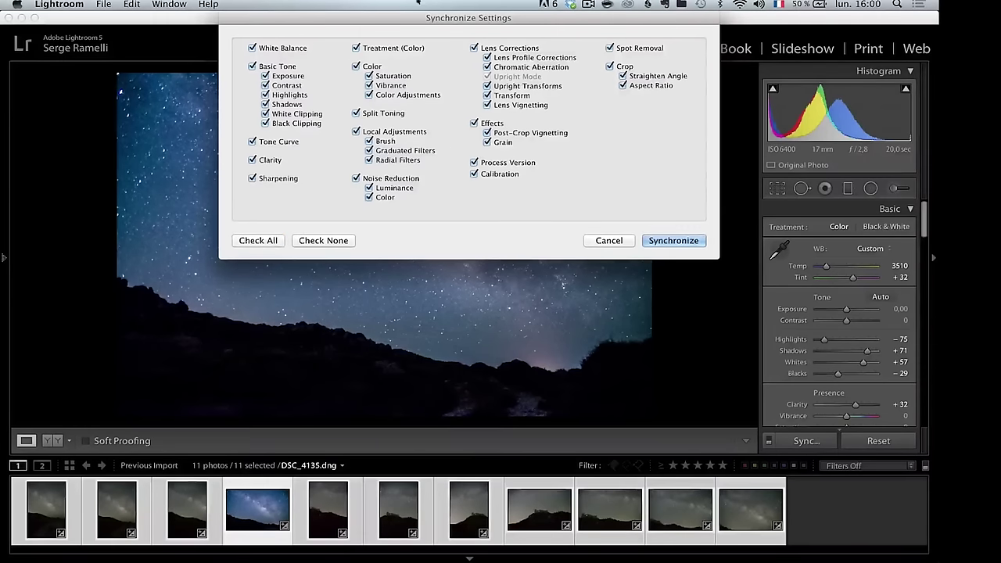
click(671, 241)
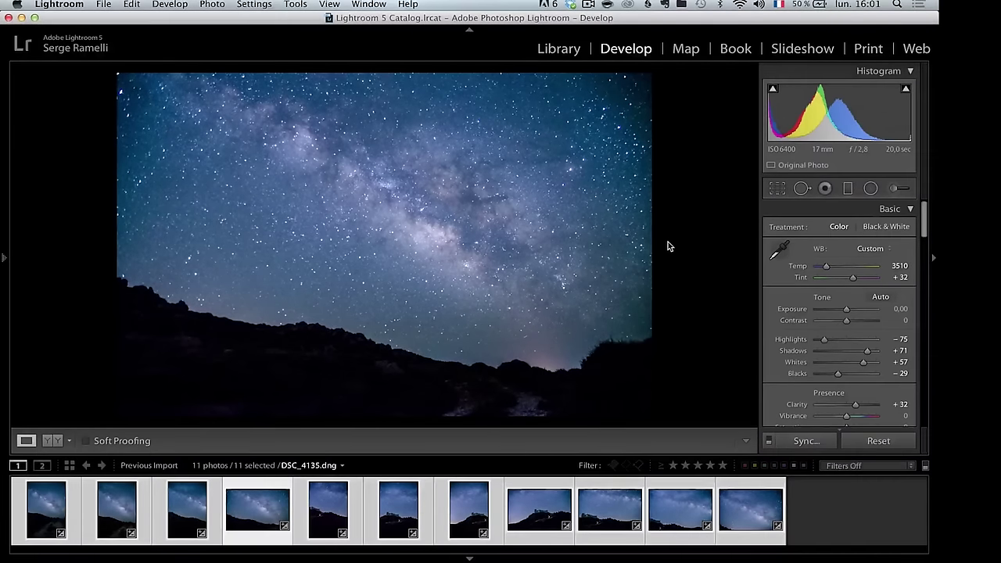
Step: Send the 11 photos to Photoshop with Edit In > Merge to Panorama, then bring Photoshop forward
right_click(255, 509)
mouse_move(395, 301)
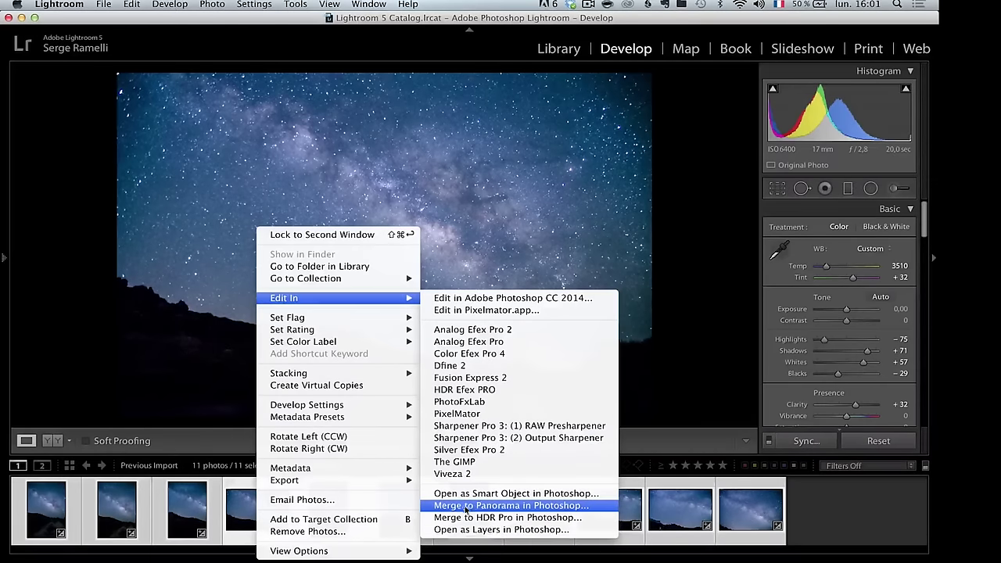
click(514, 506)
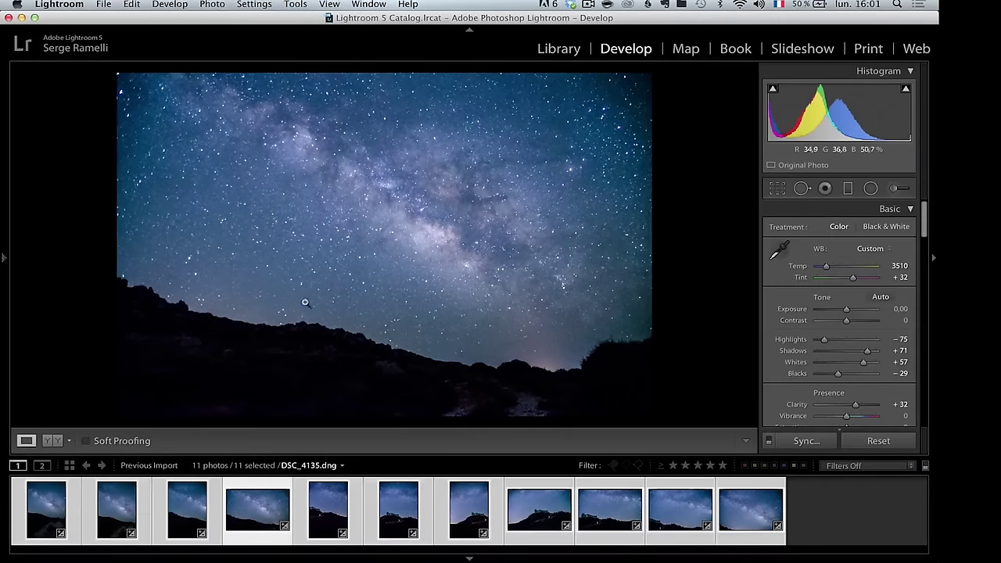
key(super+Tab)
key(super+Tab)
key(super+shift+Tab)
key(super+shift+Tab)
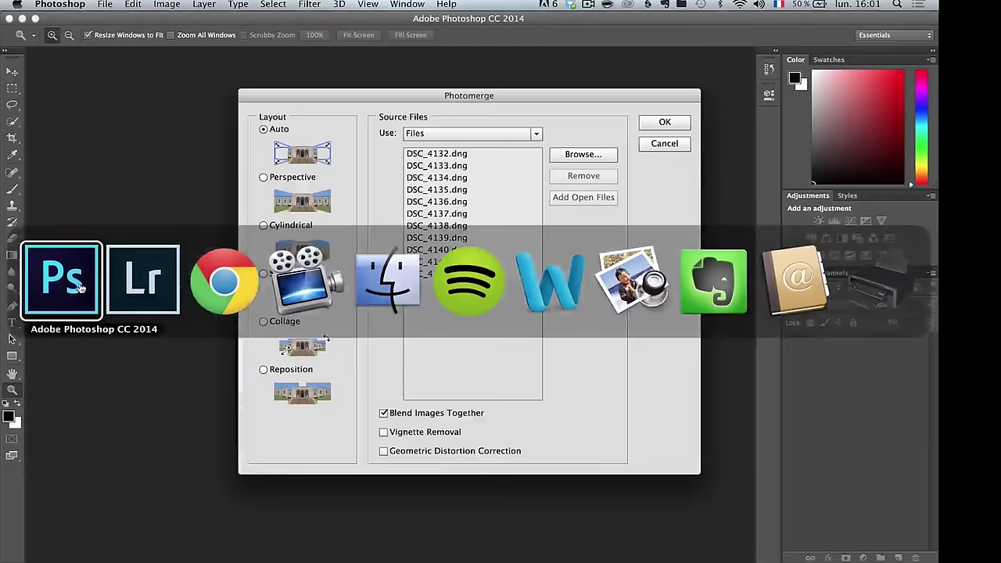
Step: Run Photomerge on the DSC files with Auto layout and Blend Images Together enabled
click(657, 123)
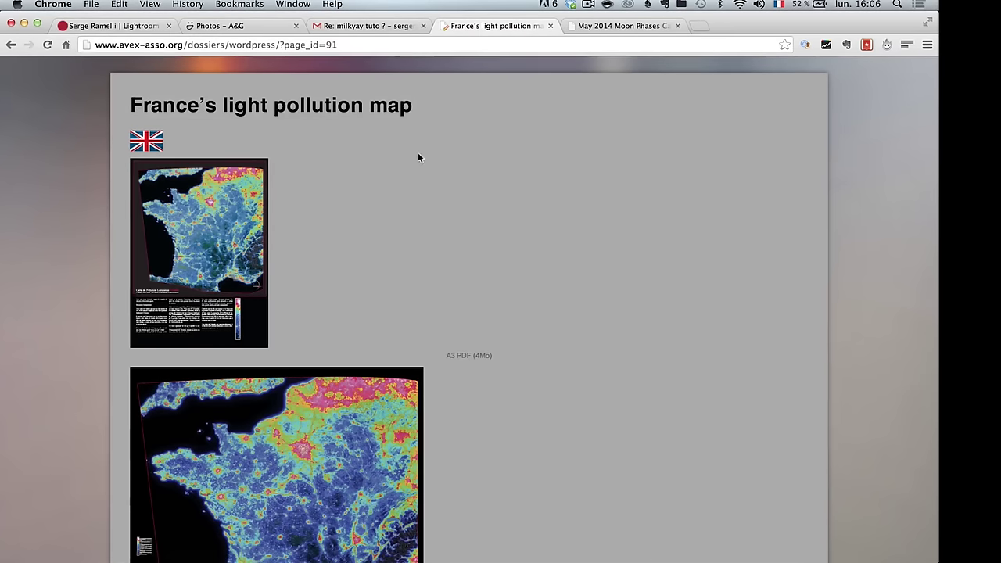
Step: Scroll through the light pollution map page, then switch to the May 2014 Moon Phases tab
scroll(417, 156, down, 5)
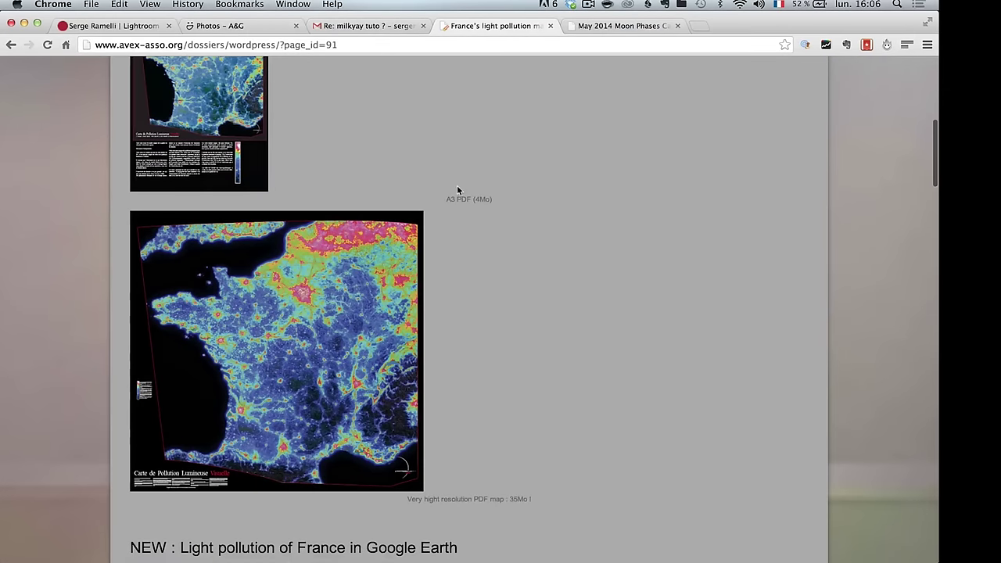
scroll(368, 323, down, 2)
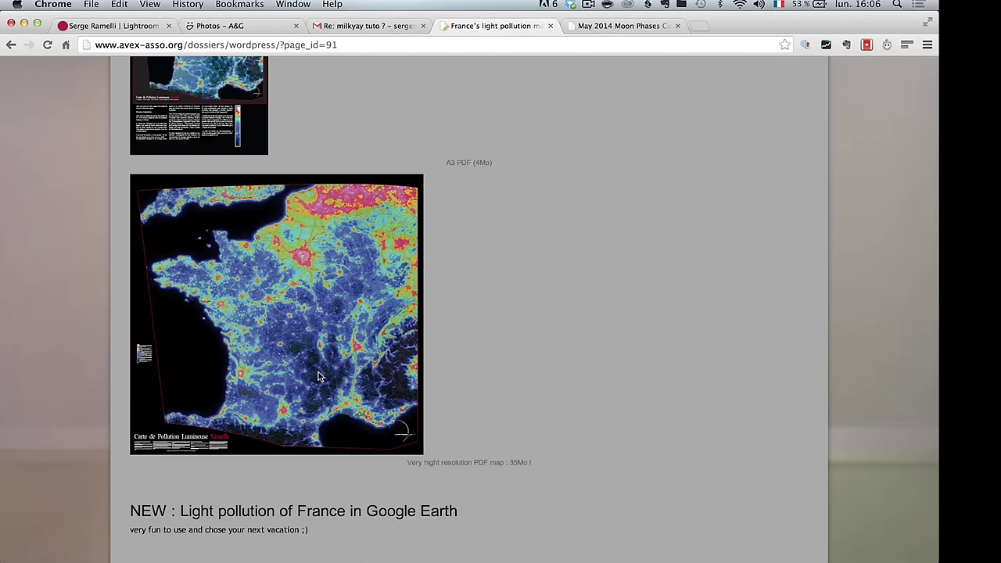
scroll(318, 377, up, 5)
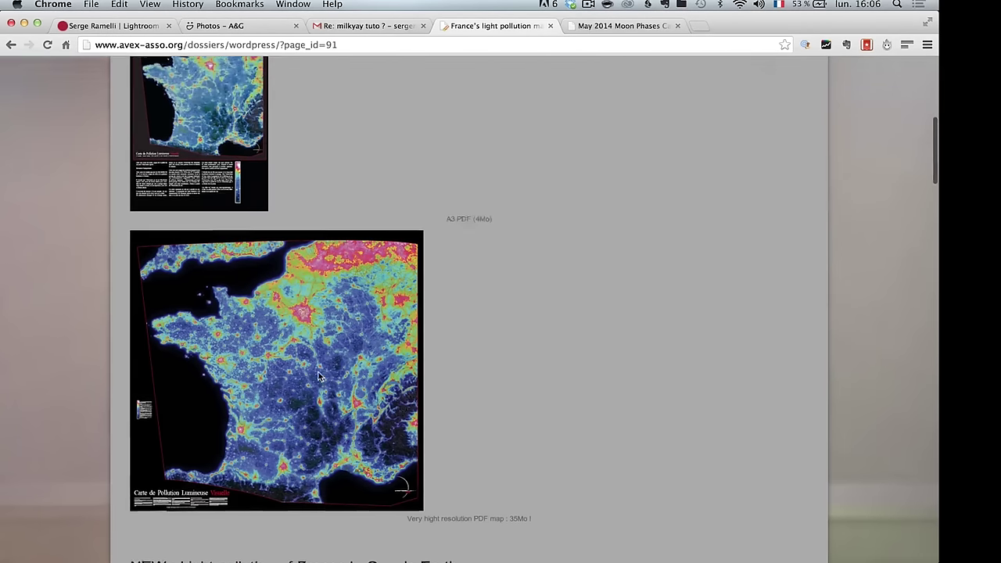
scroll(289, 341, down, 3)
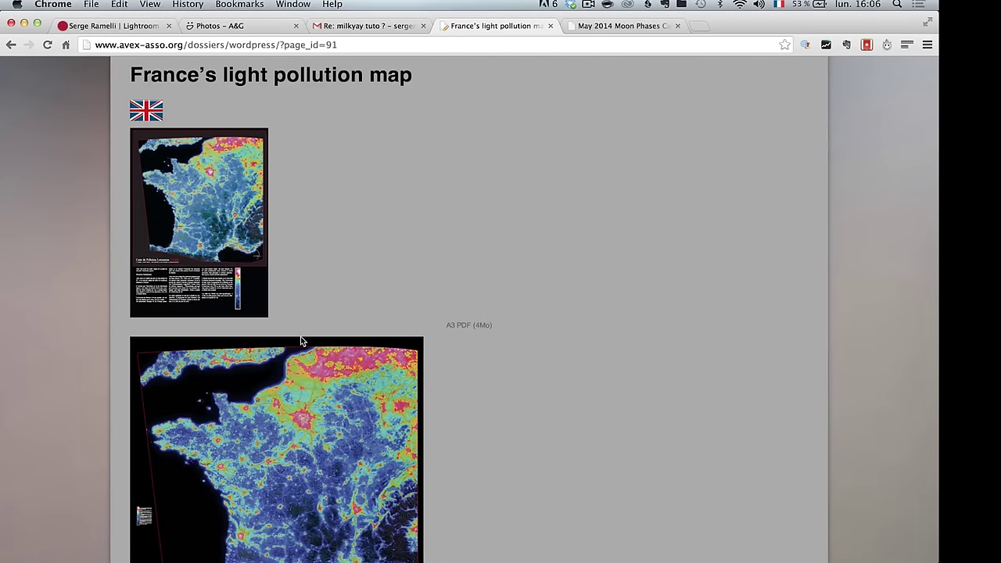
scroll(369, 290, down, 1)
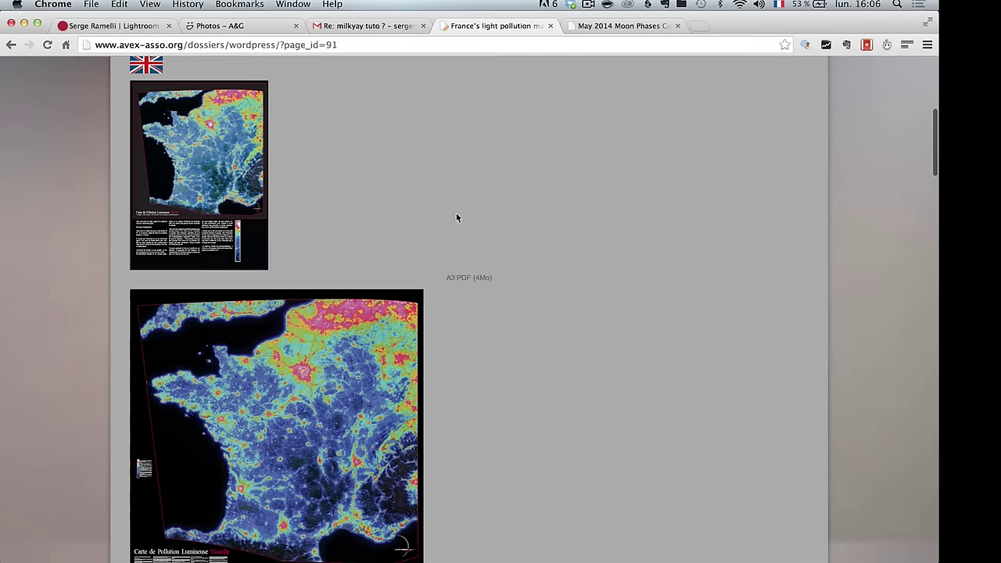
click(601, 25)
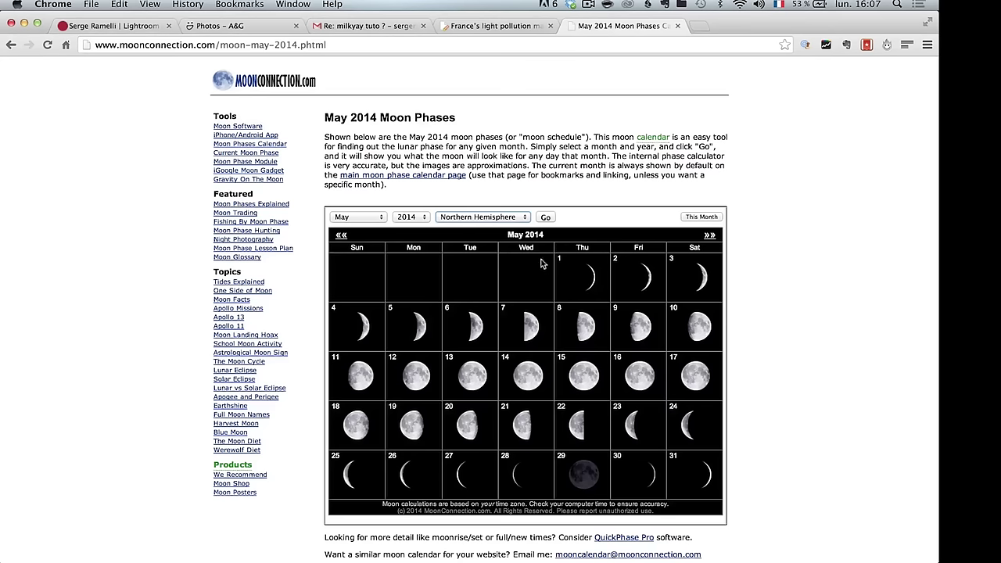
Step: Set the moon calendar month to July and load the July 2014 phases
click(340, 219)
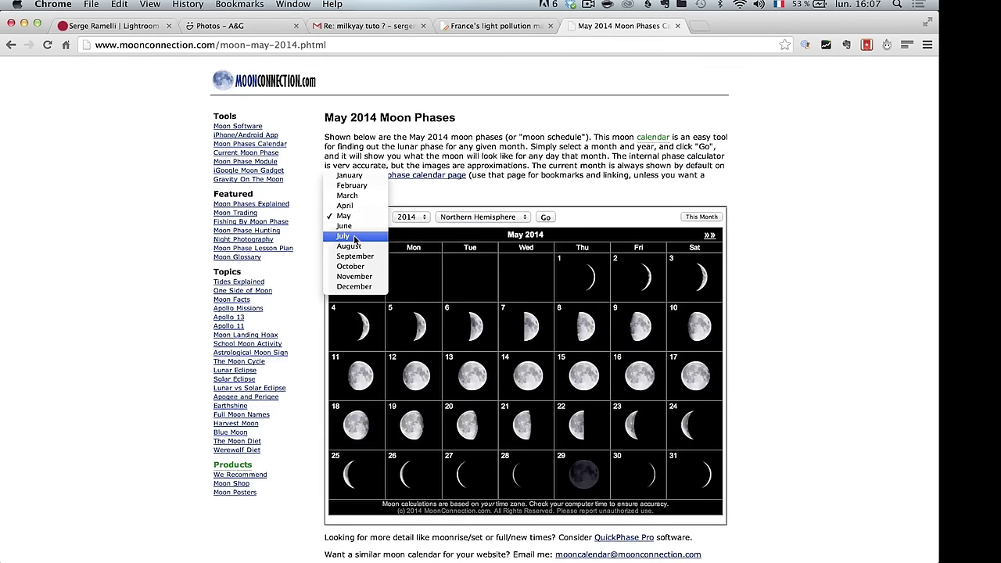
click(348, 236)
click(546, 218)
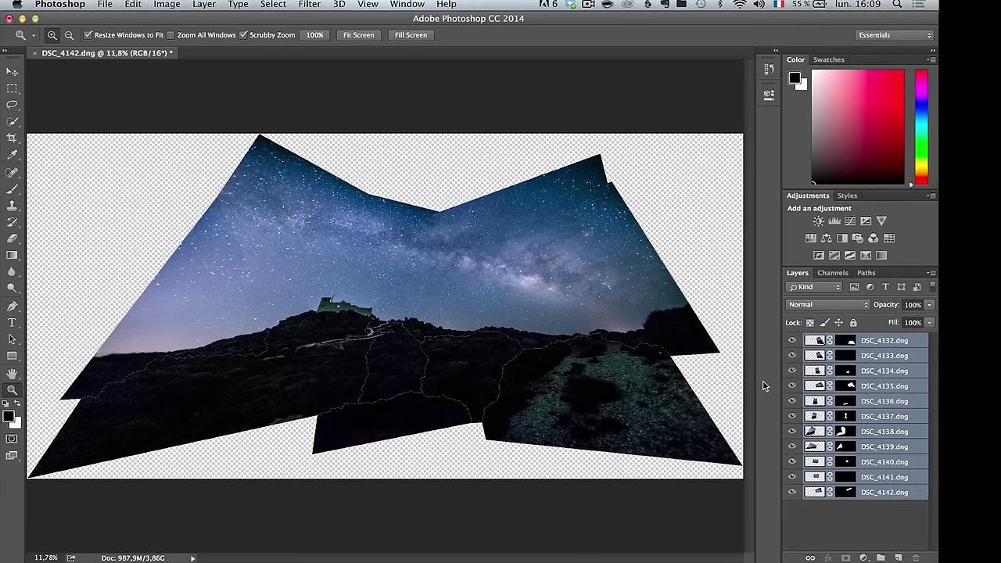
Step: Merge the panorama layers into one, check its 18645 × 9260 px size, and duplicate the layer
key(super+e)
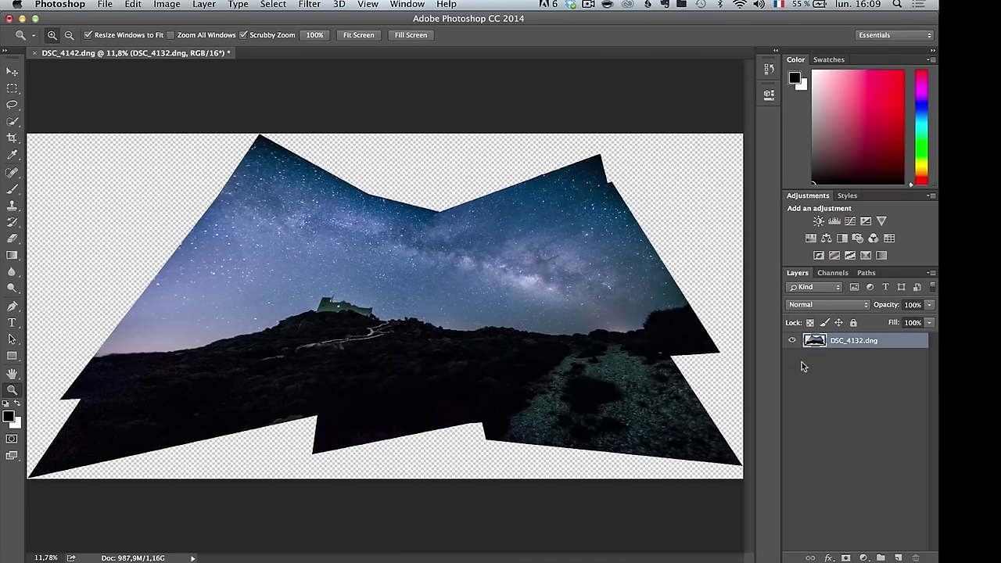
click(172, 5)
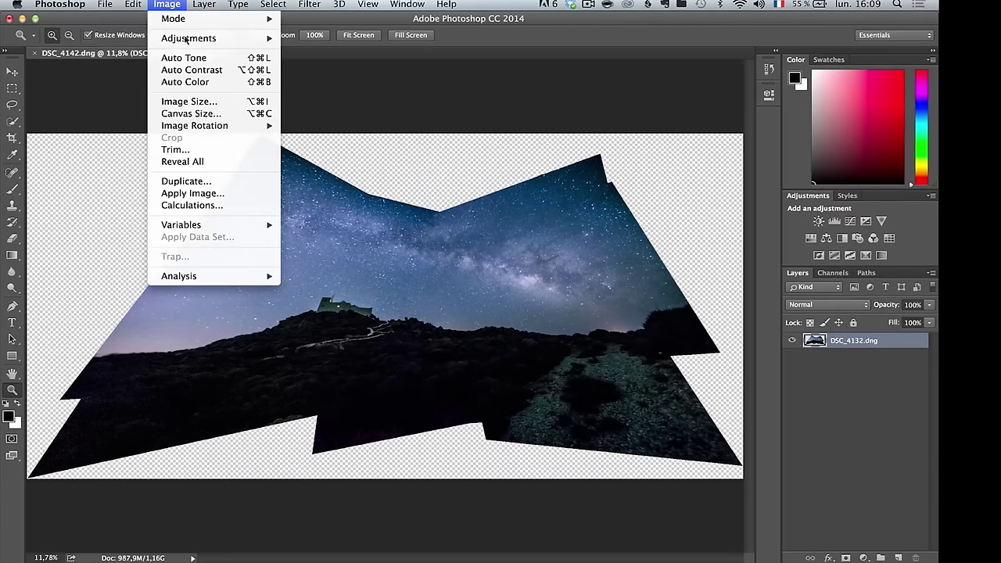
click(221, 108)
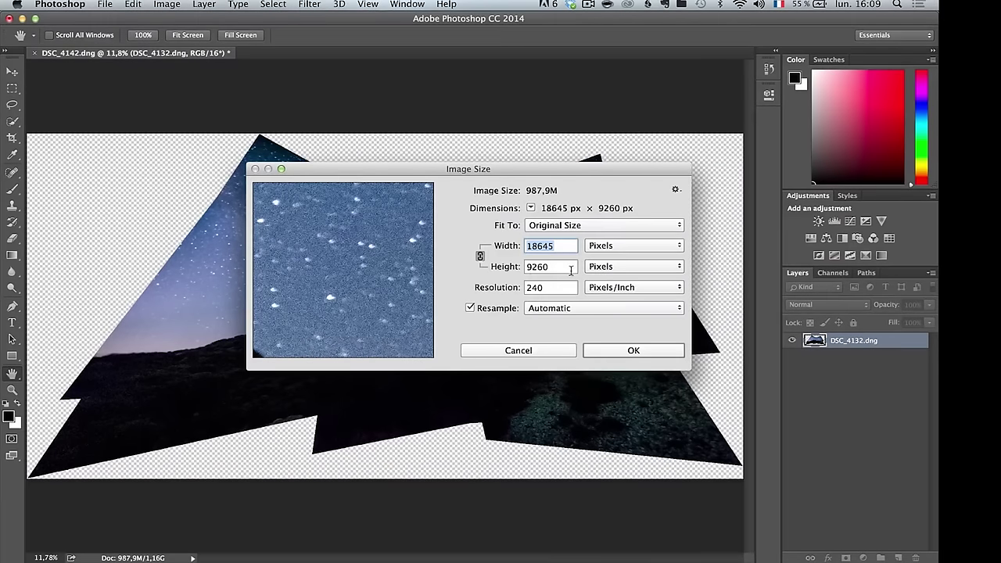
click(541, 351)
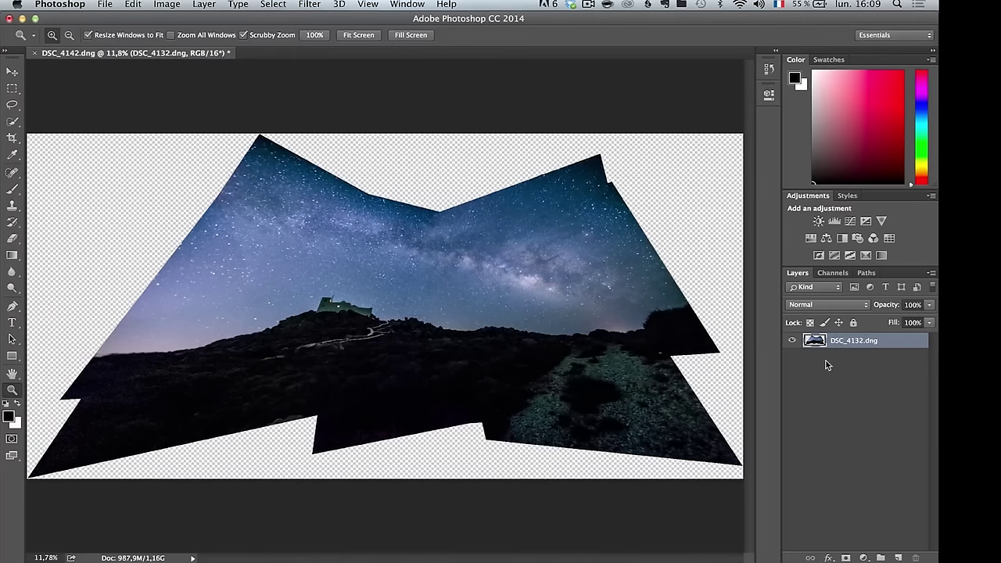
key(super+j)
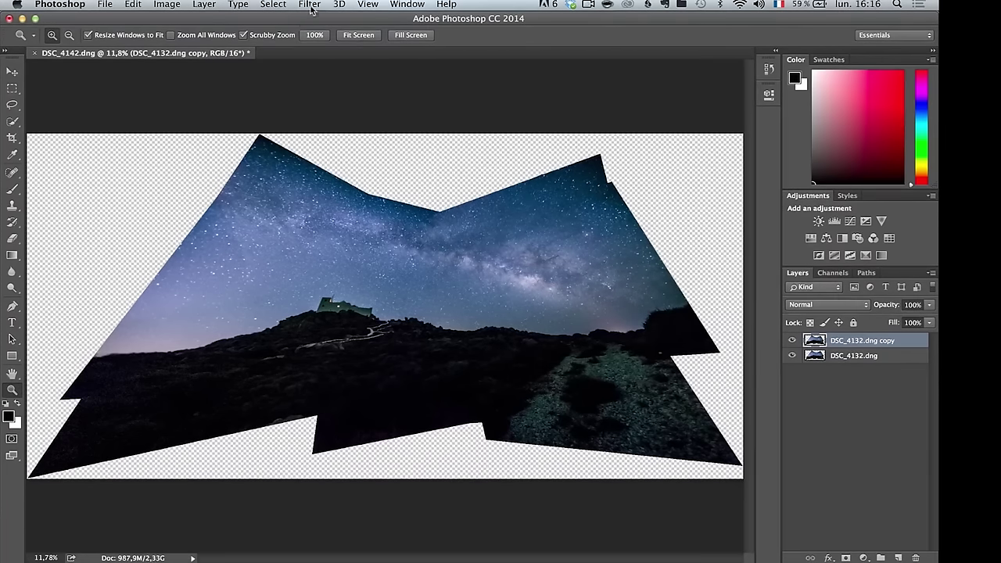
click(310, 6)
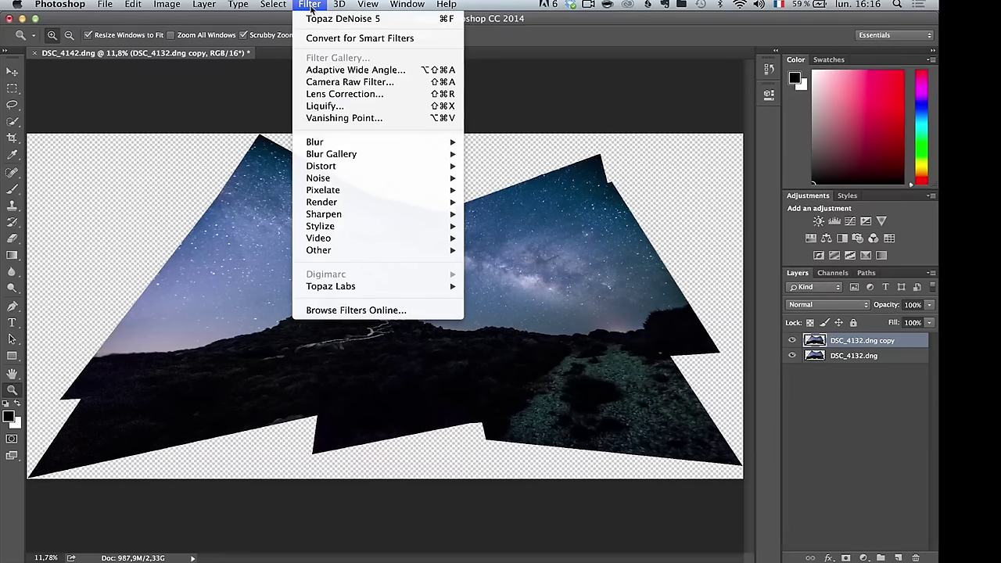
Step: Open Adaptive Wide Angle and delete a misplaced constraint line on the left horizon
click(337, 70)
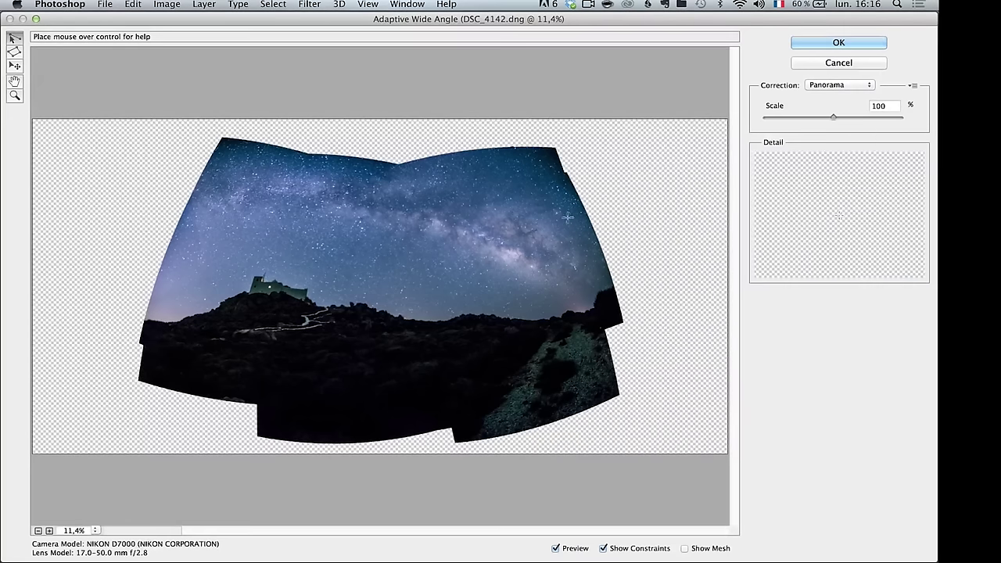
click(157, 376)
click(184, 276)
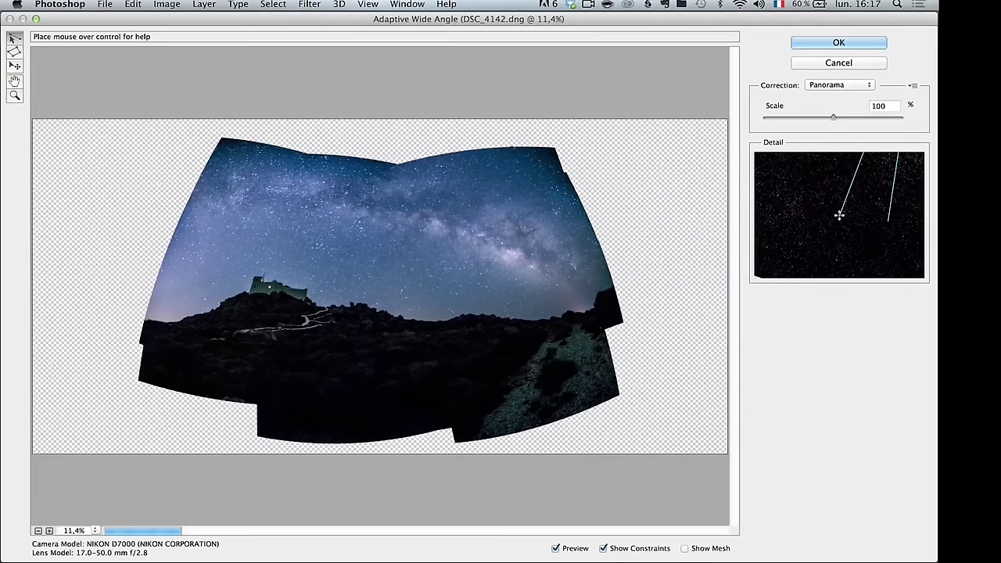
click(183, 306)
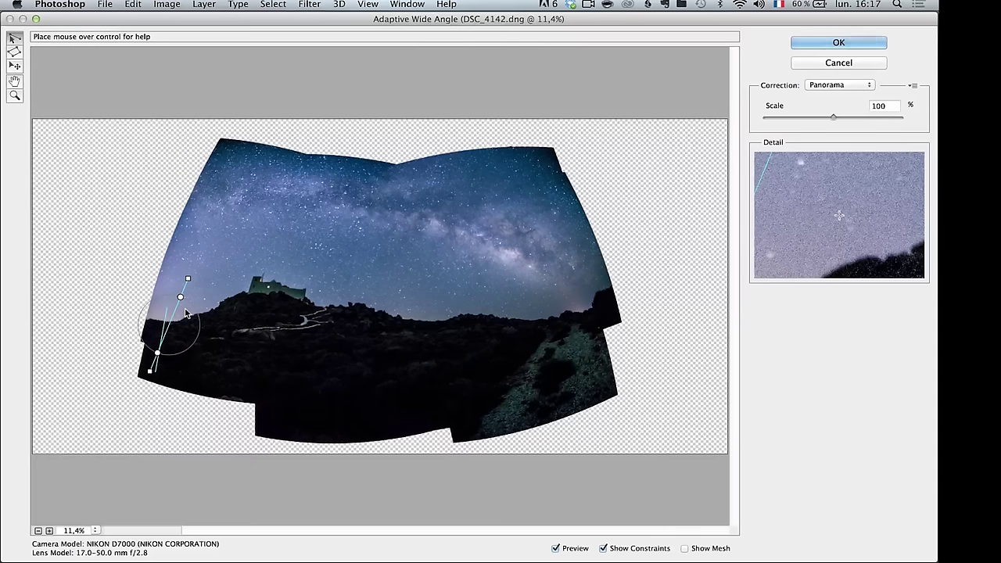
key(BackSpace)
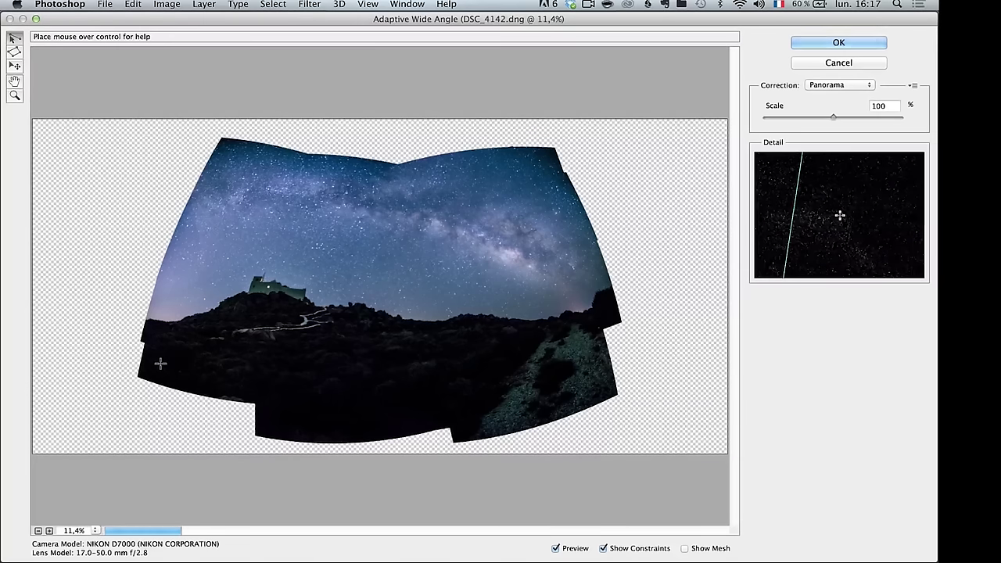
Step: Add vertical constraints along the panorama's left and right edges and apply the correction
mouse_move(160, 362)
mouse_down()
mouse_move(181, 266)
mouse_move(236, 158)
mouse_move(264, 159)
mouse_move(237, 144)
mouse_move(227, 150)
mouse_up()
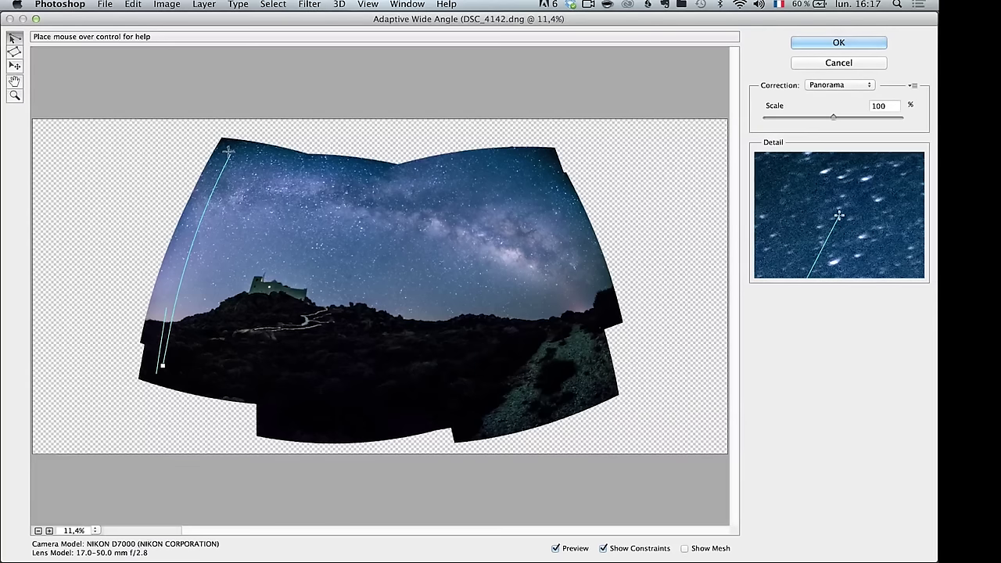
key(shift)
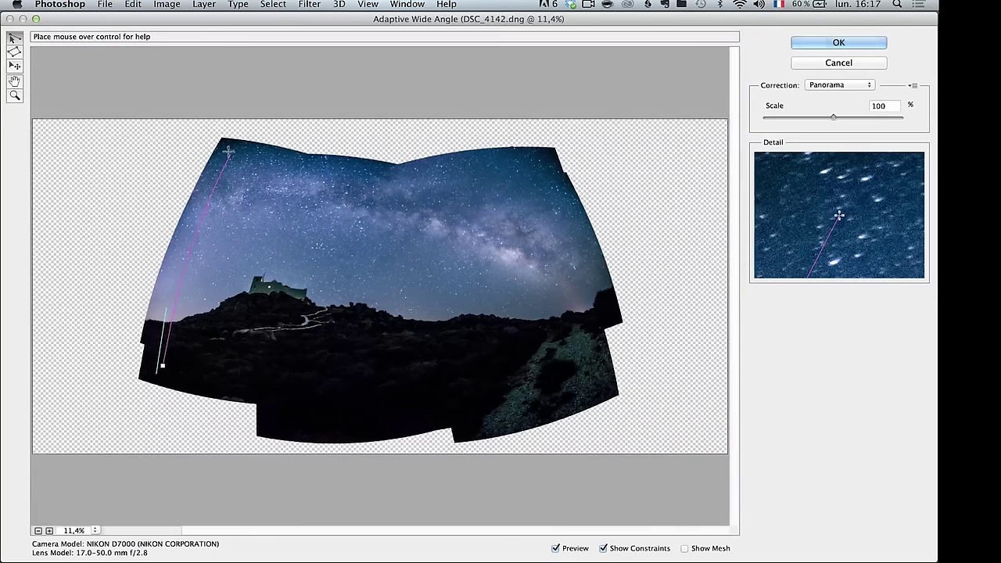
drag(228, 151, 227, 151)
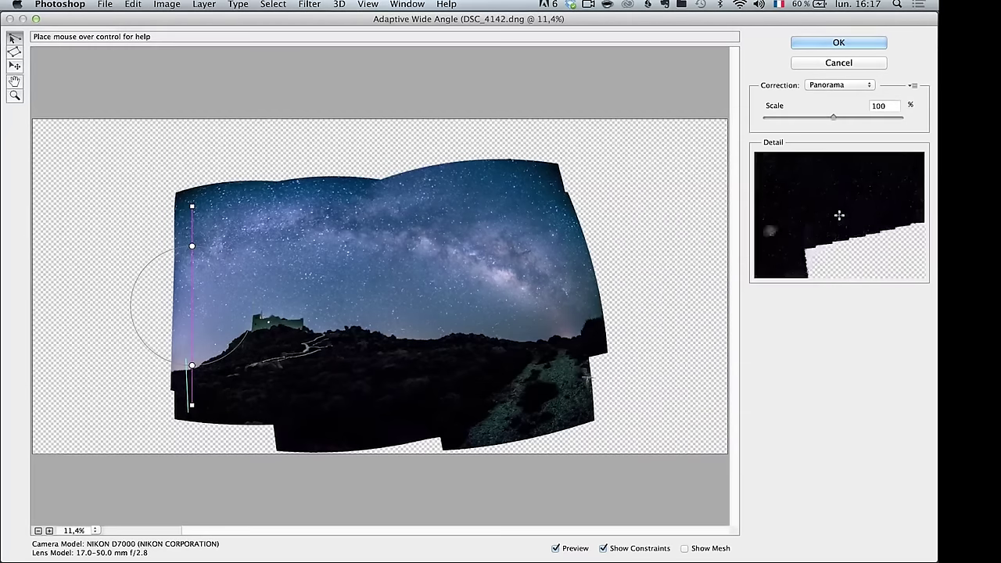
click(586, 403)
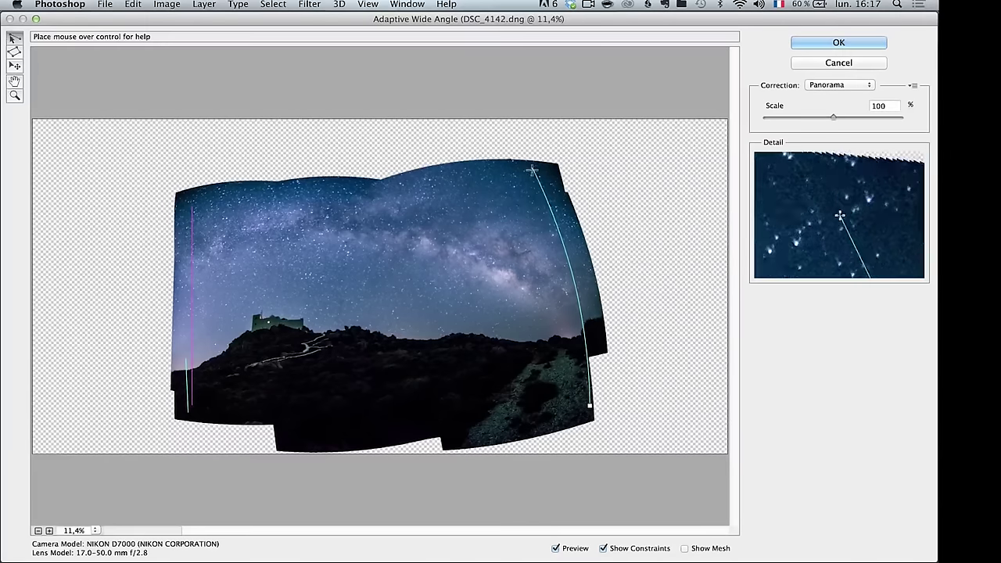
click(534, 170)
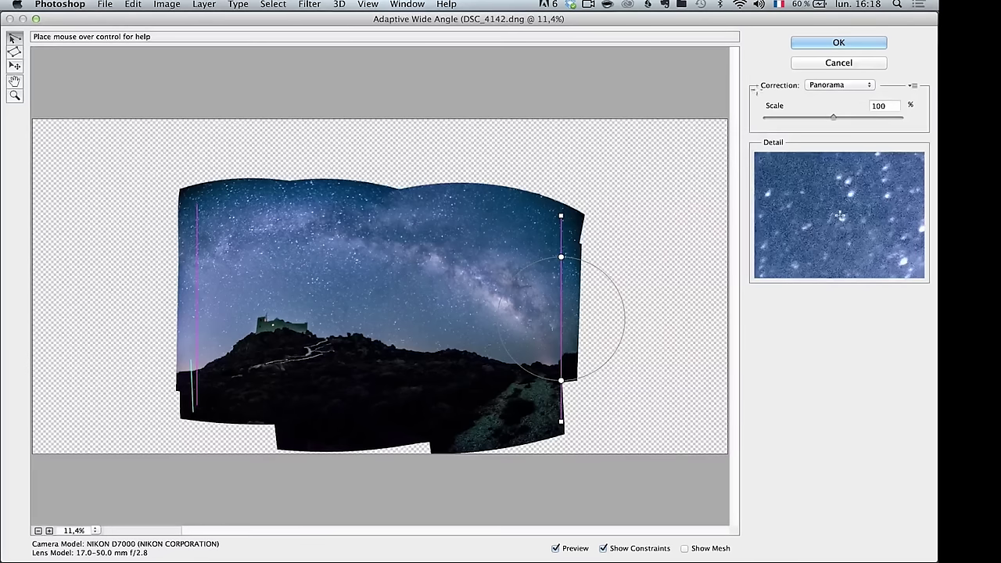
click(837, 42)
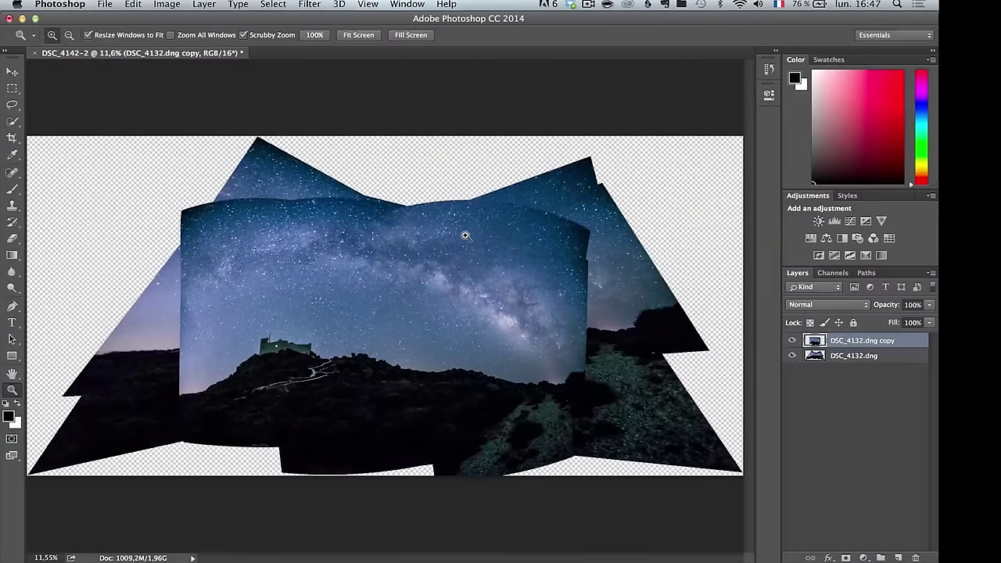
Step: Hide DSC_4132.dng, crop to a rectangle inside the straightened copy, and zoom in on the result
click(408, 307)
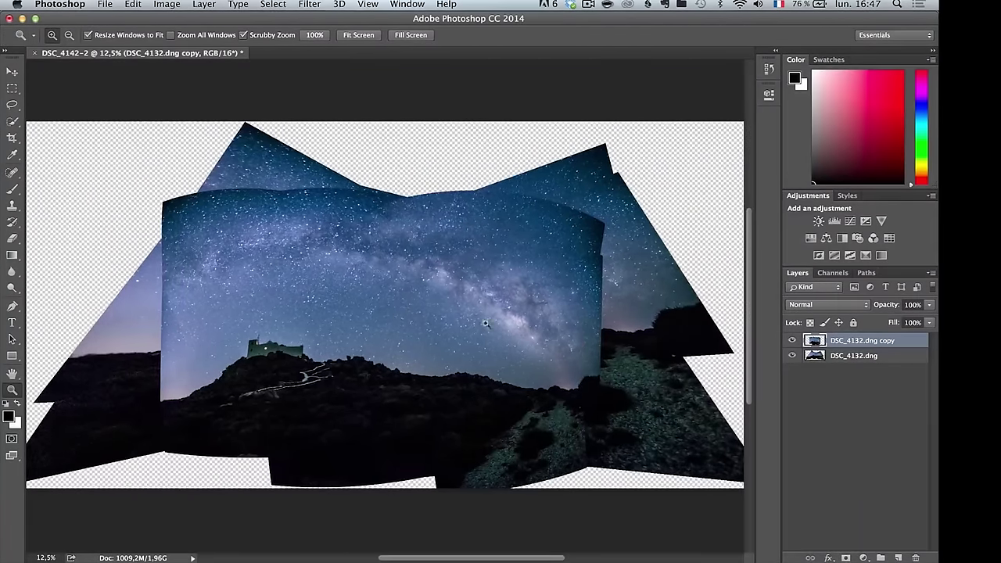
click(12, 138)
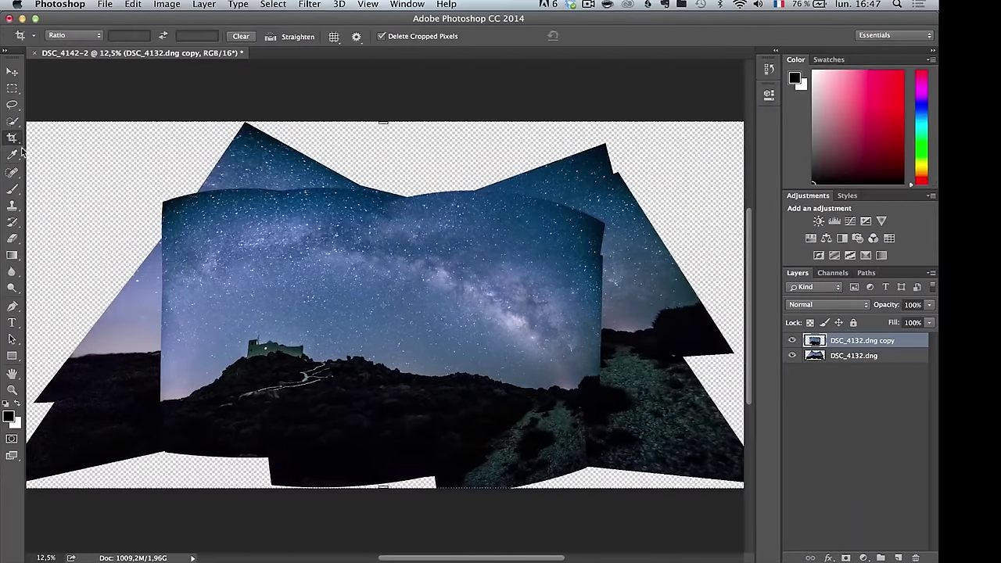
click(792, 356)
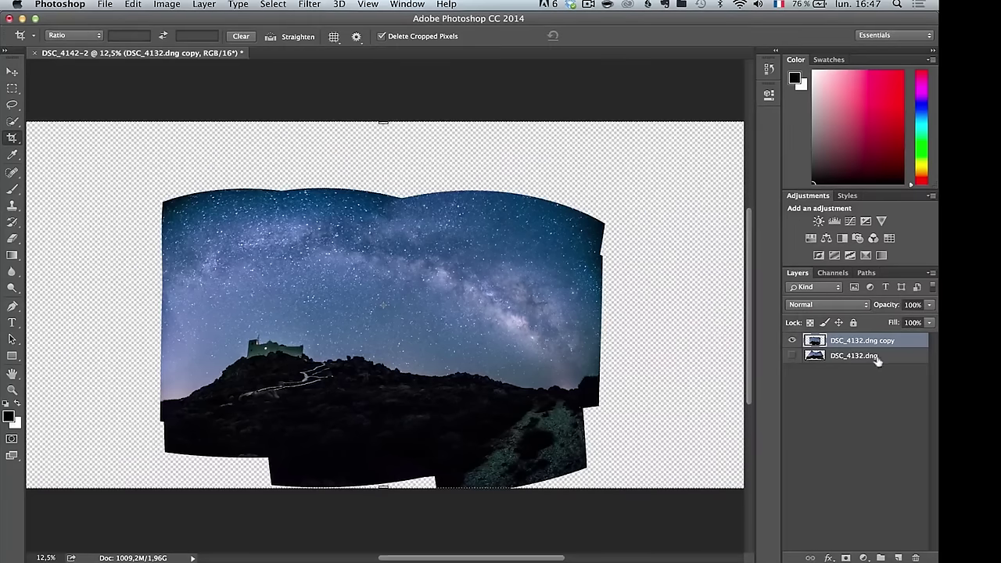
drag(170, 212, 597, 450)
key(Return)
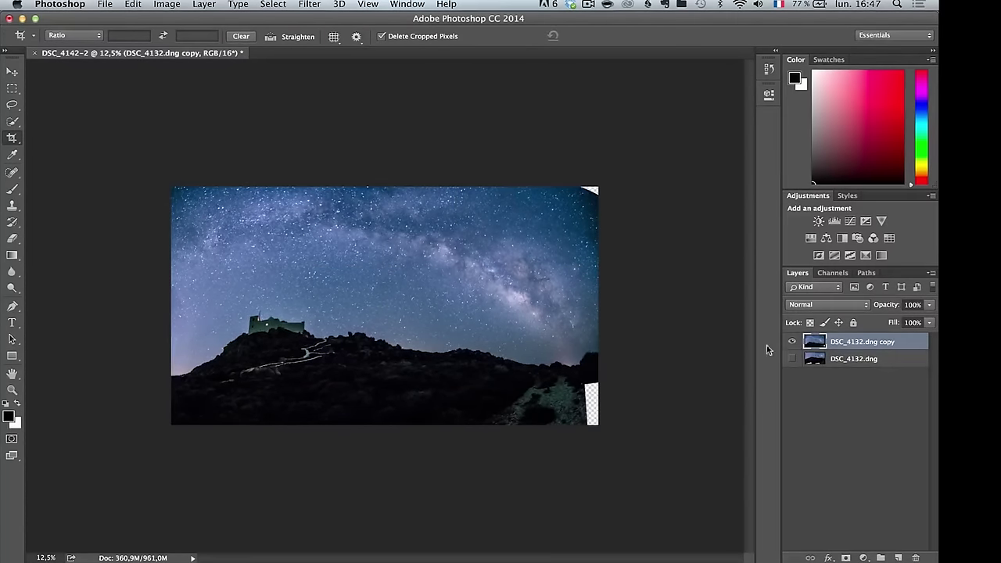
key(z)
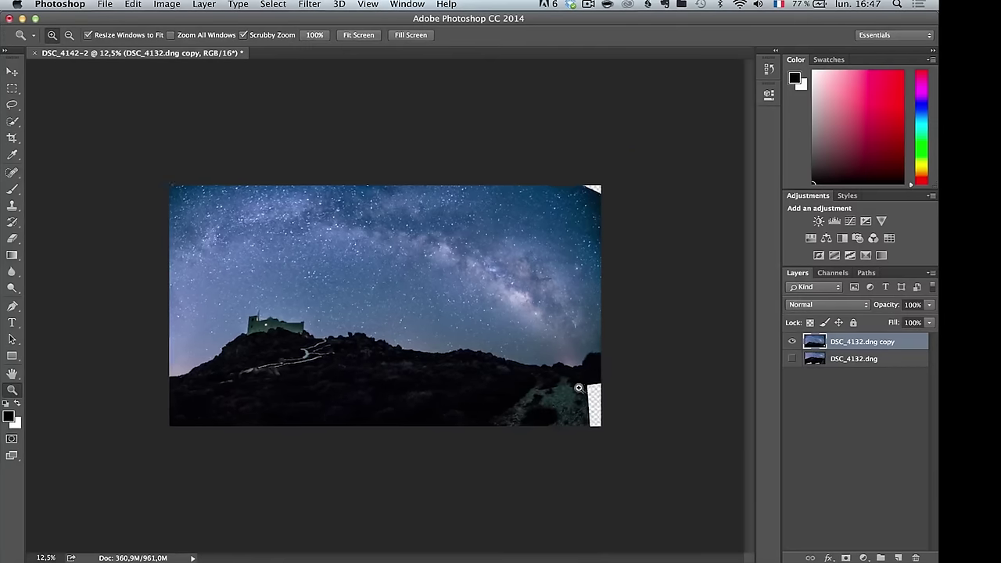
click(580, 390)
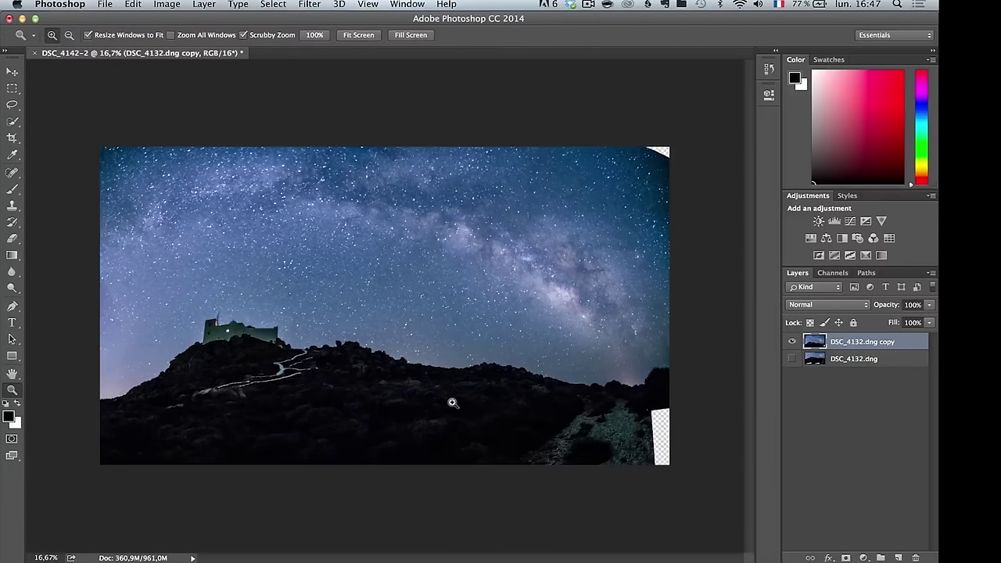
Step: Clone hill texture into the lower-right gap and starry sky into the top-right transparent corner
key(s)
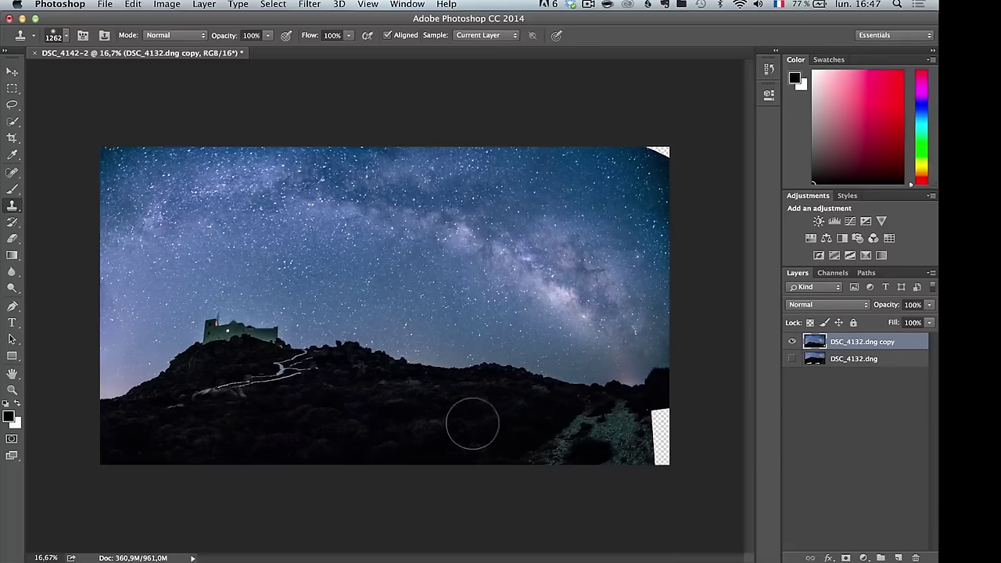
alt+click(492, 419)
mouse_move(657, 422)
mouse_down()
mouse_move(659, 447)
mouse_move(648, 440)
mouse_move(646, 466)
mouse_move(644, 430)
mouse_move(651, 452)
mouse_up()
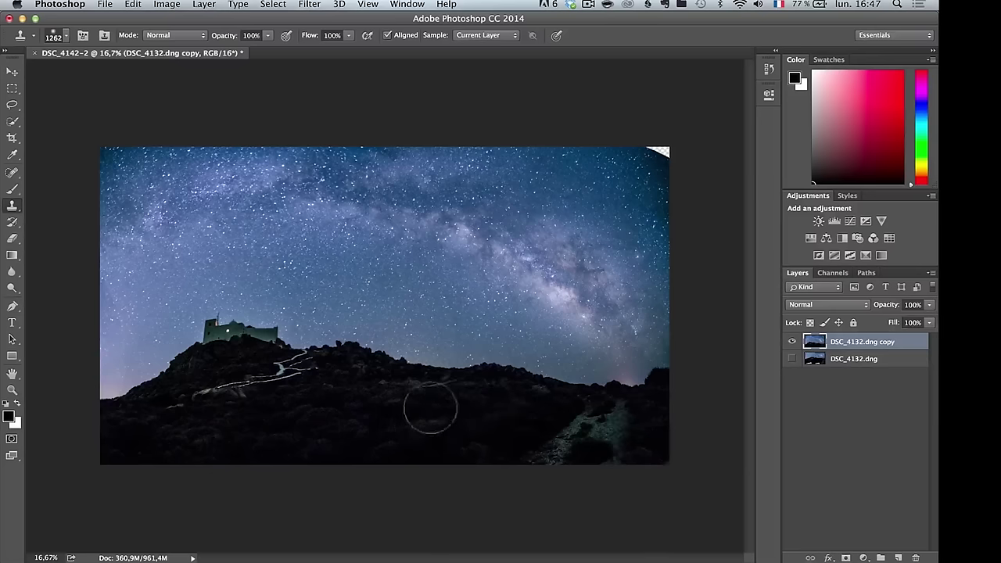
alt+click(619, 181)
mouse_move(646, 140)
mouse_down()
mouse_move(634, 156)
mouse_move(646, 152)
mouse_up()
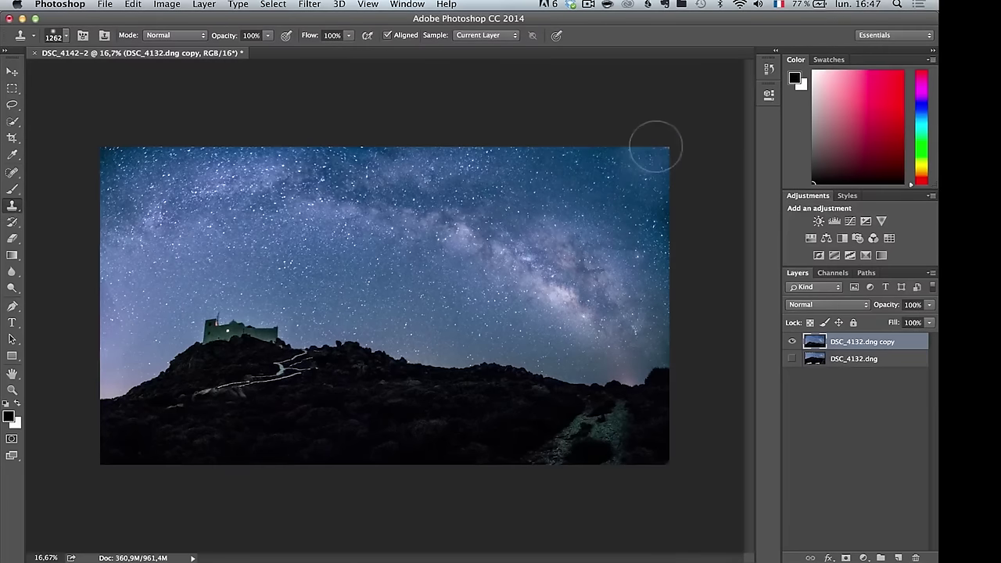
alt+click(573, 170)
drag(654, 173, 654, 158)
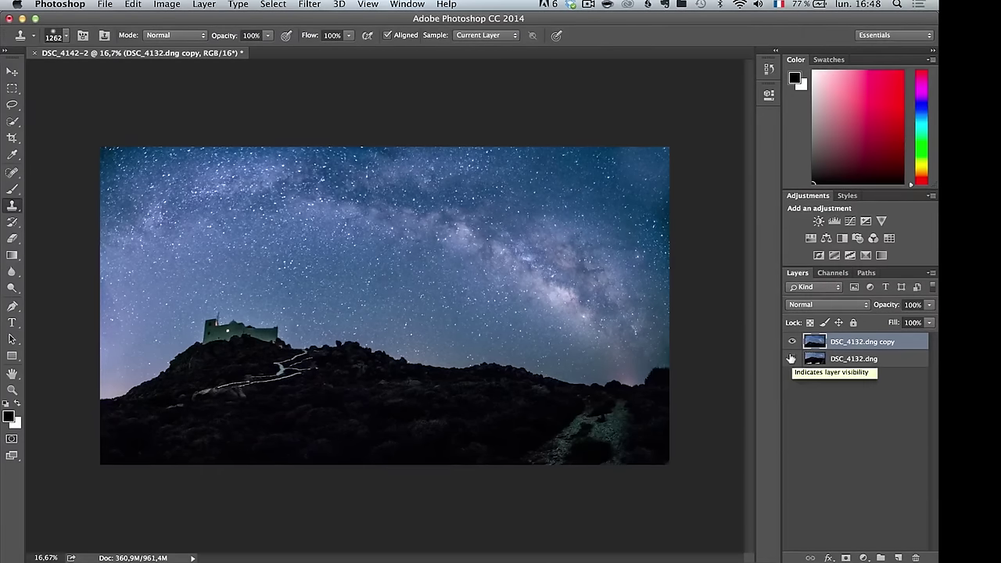
Step: Merge both layers into one and duplicate the result as DSC_4132.dng copy 2
shift+click(864, 359)
key(super+e)
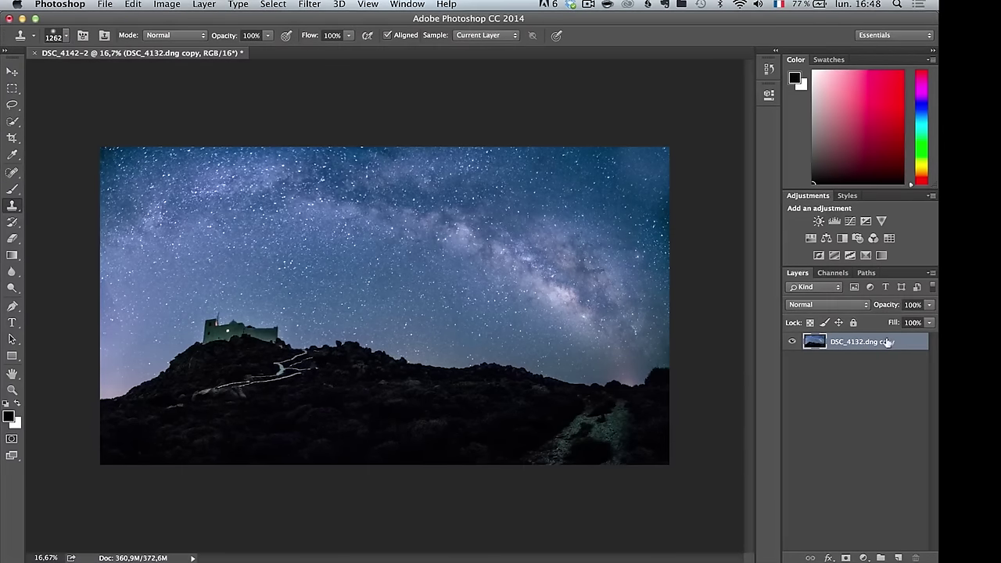
key(super+j)
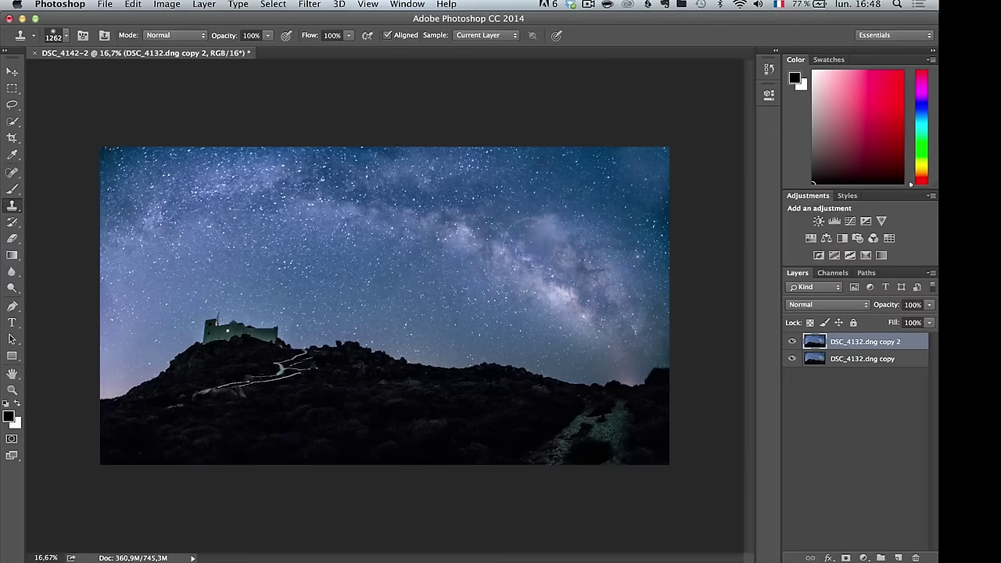
Step: View the sky at 100% and bring up the Topaz Labs filter submenu
key(z)
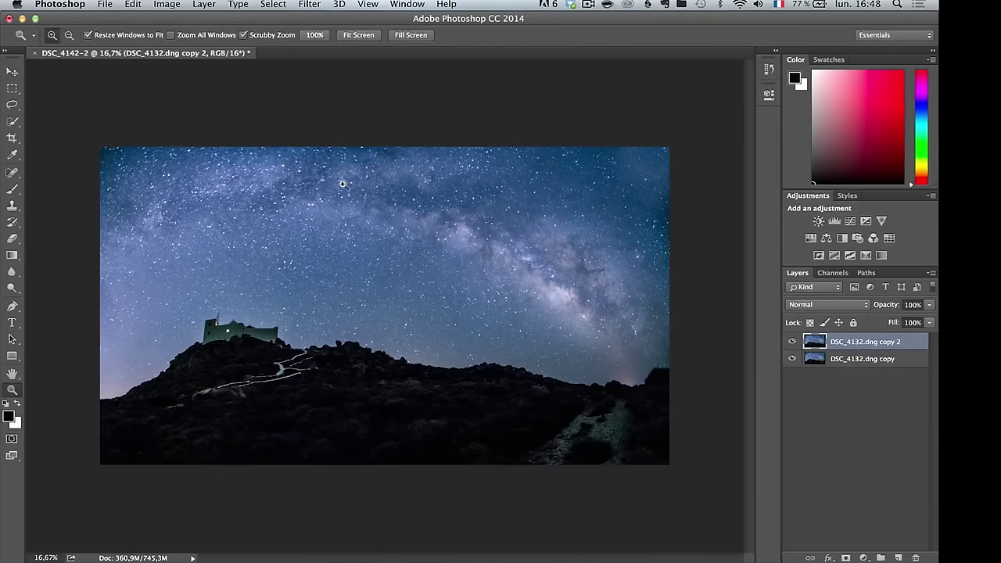
click(315, 34)
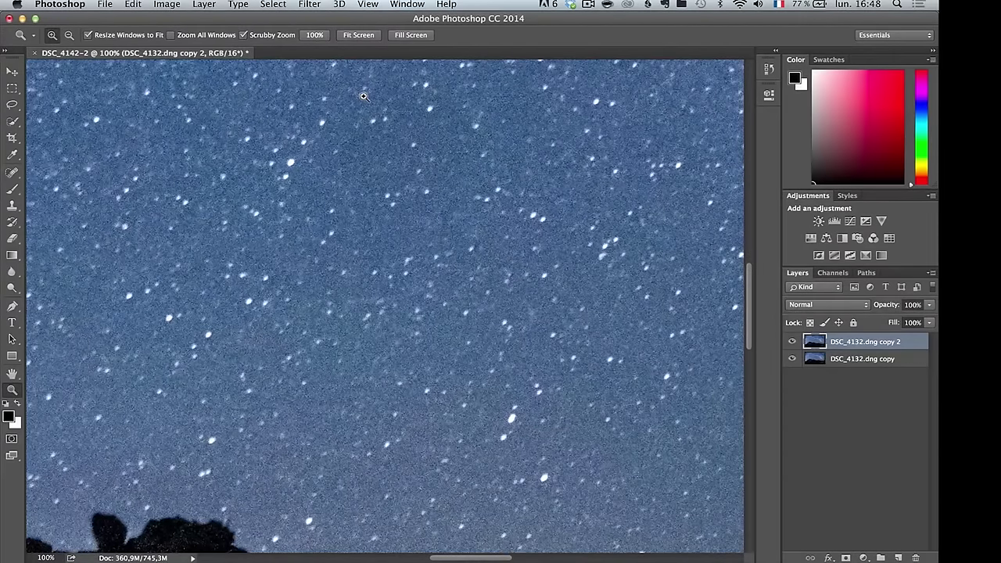
click(312, 5)
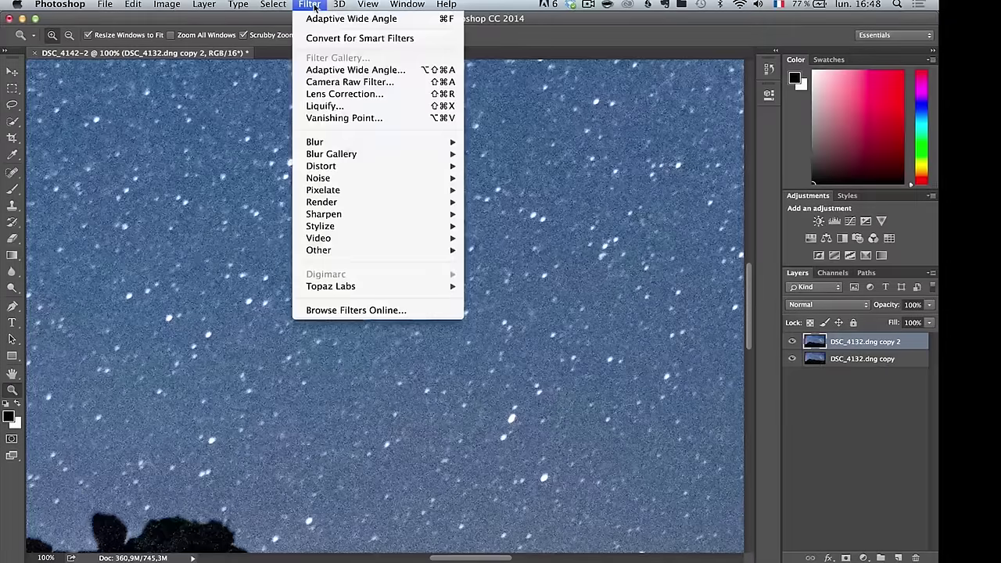
mouse_move(352, 178)
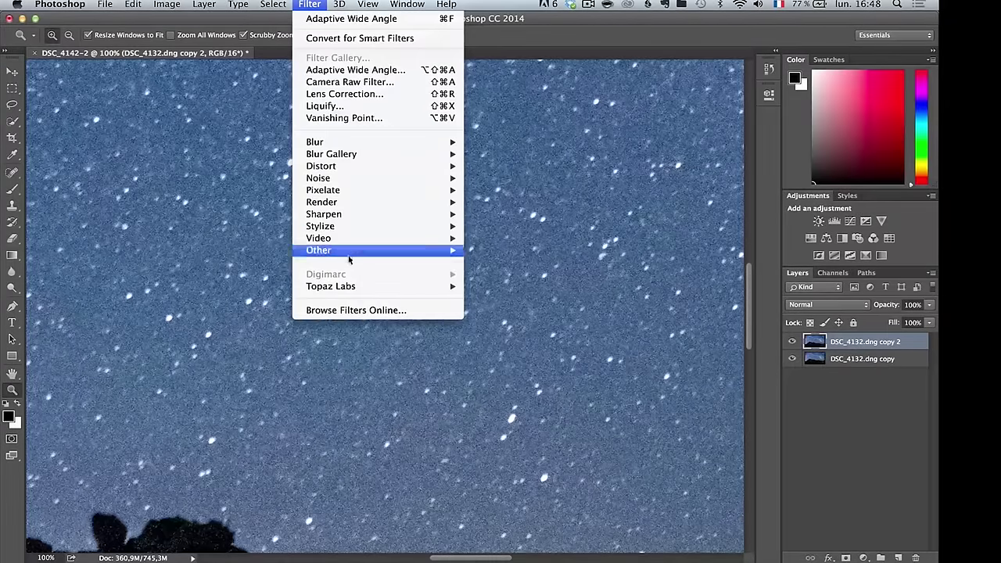
mouse_move(360, 288)
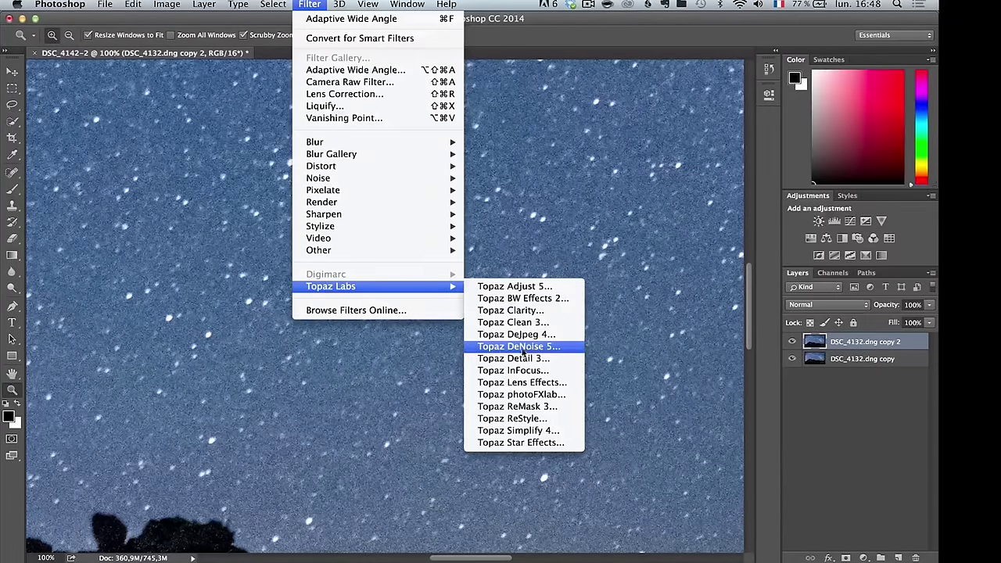
Step: Reset Topaz DeNoise 5 and set a first pass: strength 0.51, recover detail 0.46, reduce blur 0.23
click(552, 347)
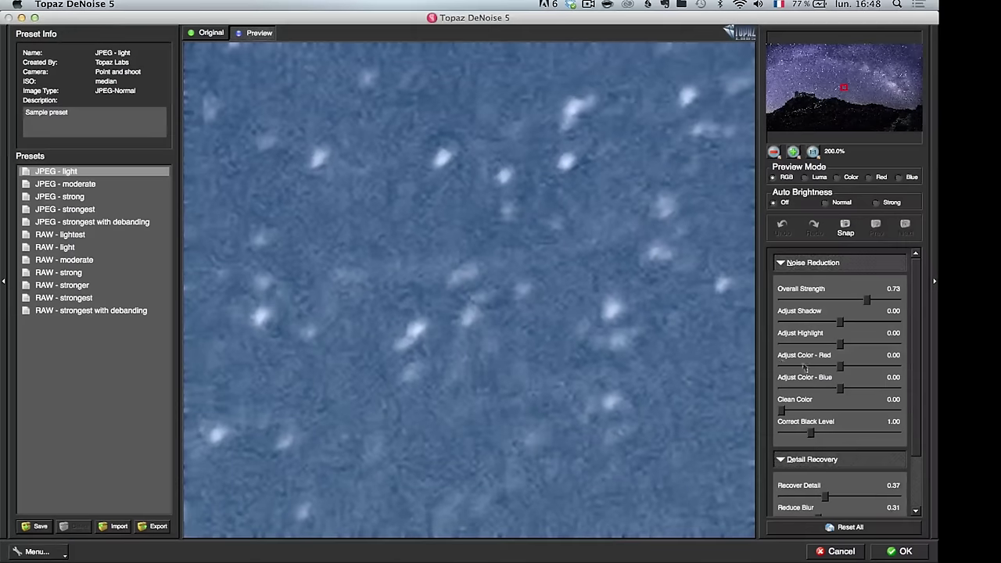
click(850, 530)
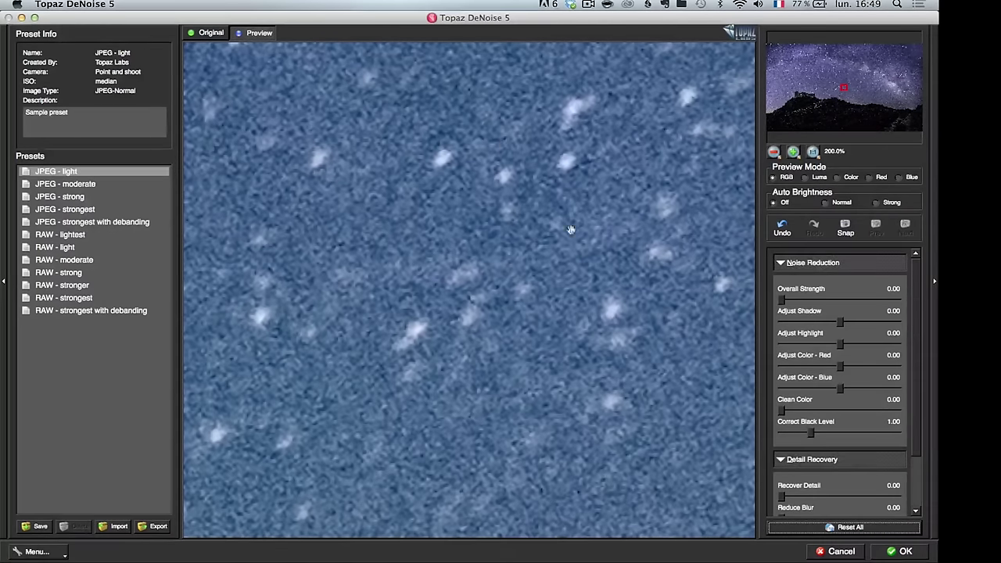
scroll(912, 352, down, 2)
scroll(911, 352, up, 2)
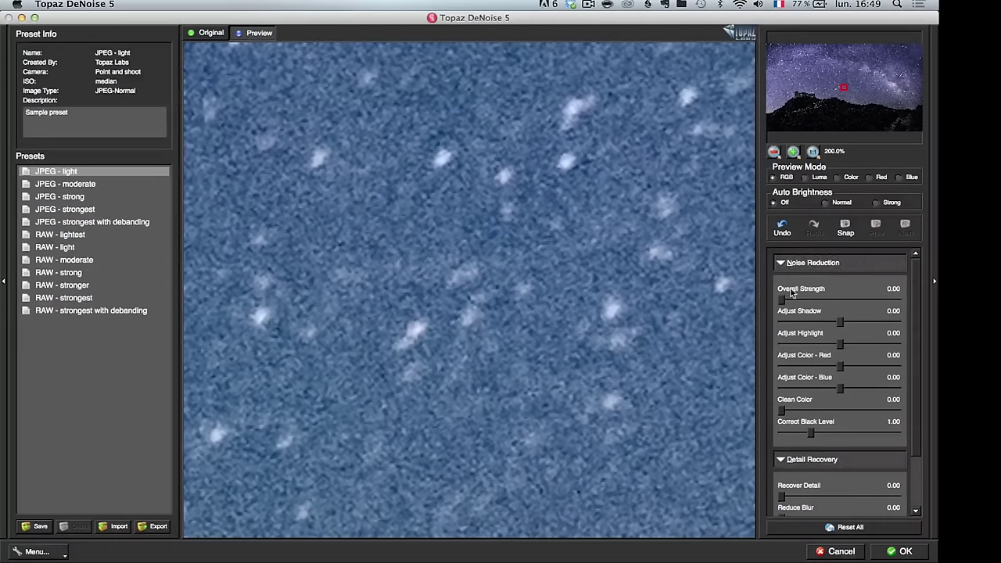
drag(782, 301, 842, 305)
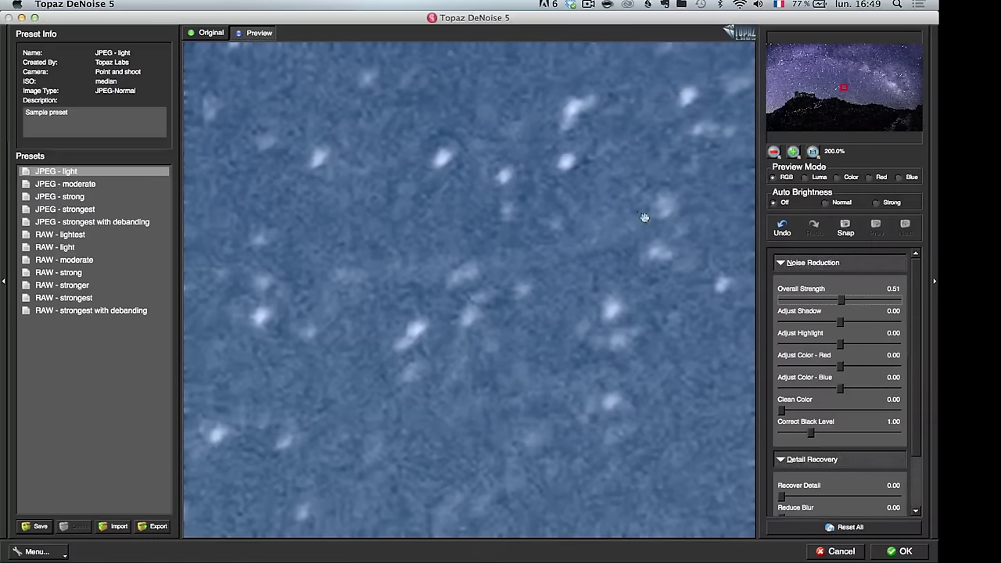
drag(917, 344, 918, 414)
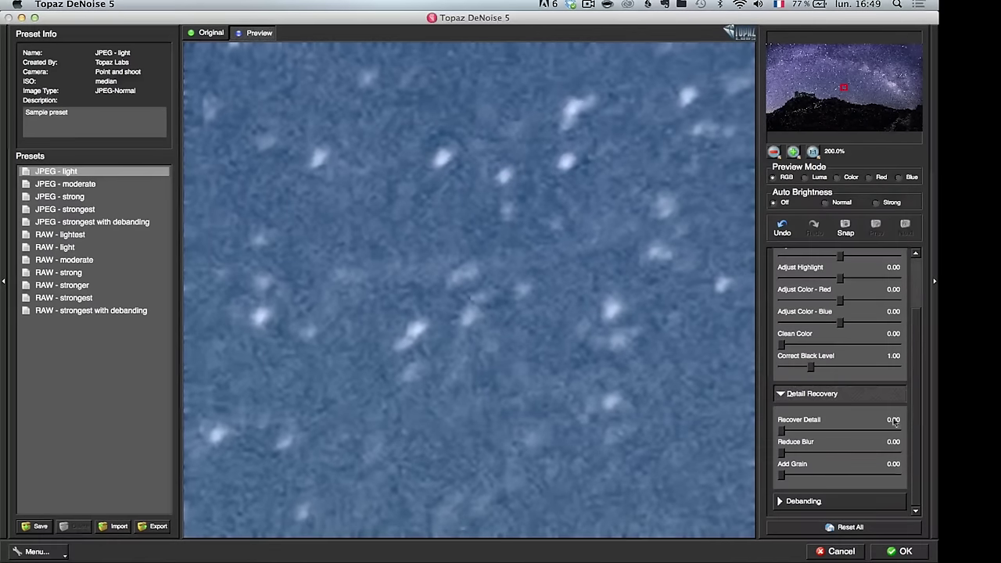
drag(781, 430, 836, 431)
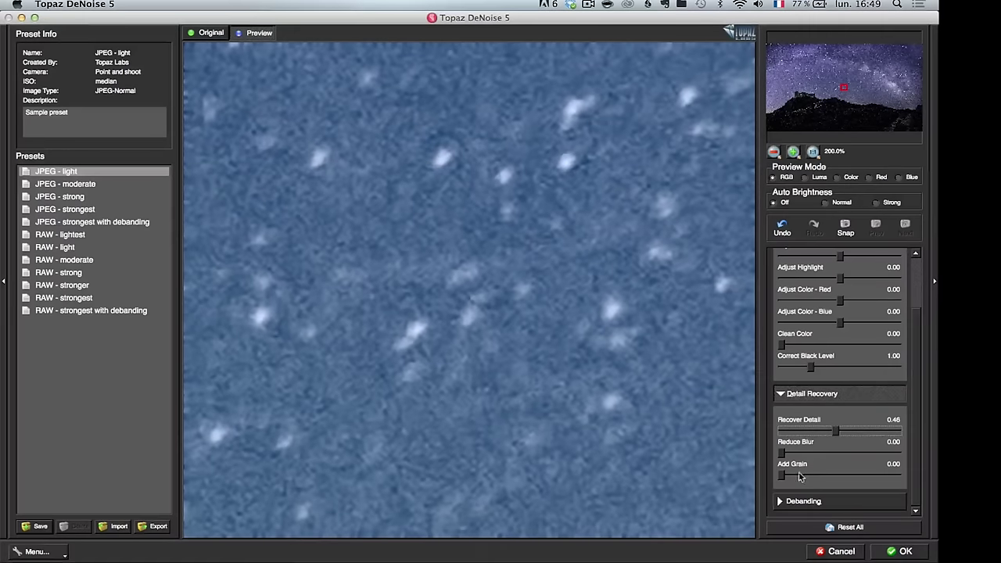
drag(782, 453, 809, 453)
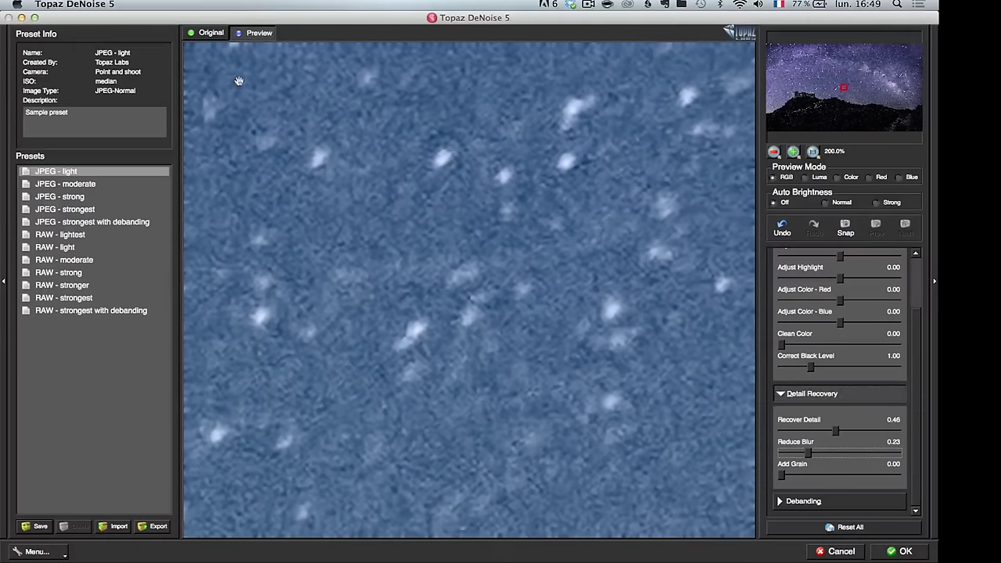
Step: Compare against the original, raise strength to 0.72 and recover detail to 0.66, and apply
click(208, 35)
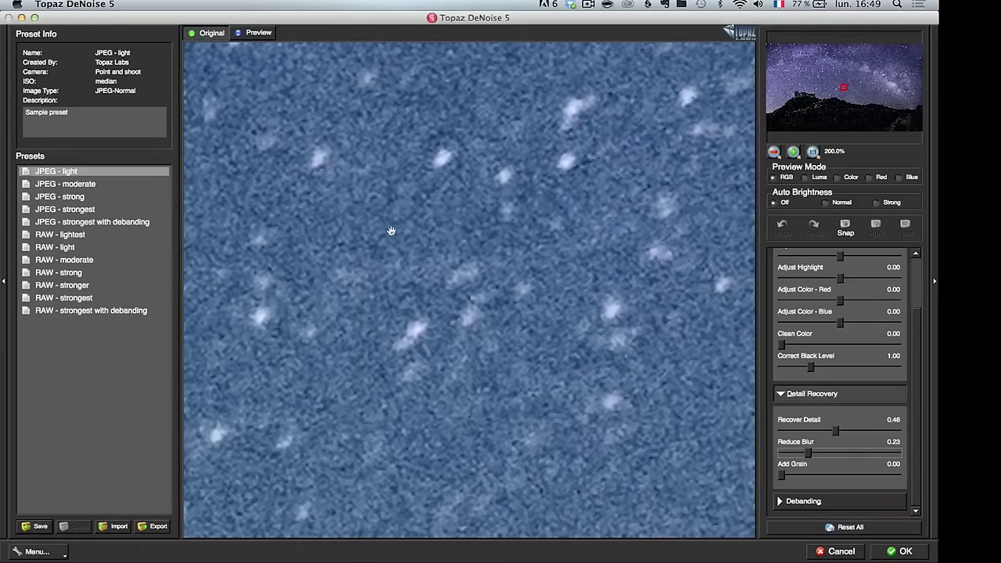
click(266, 32)
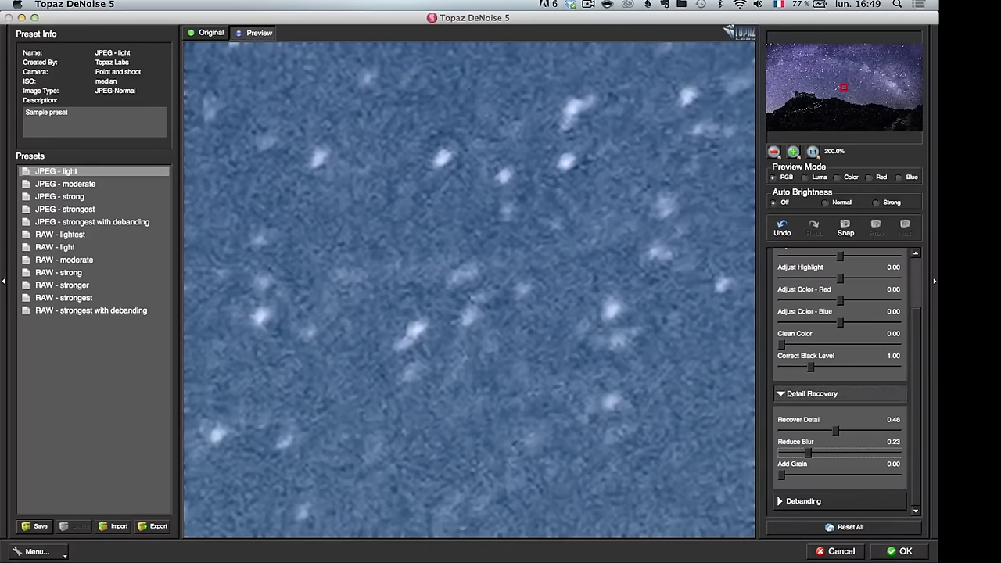
drag(915, 330, 916, 275)
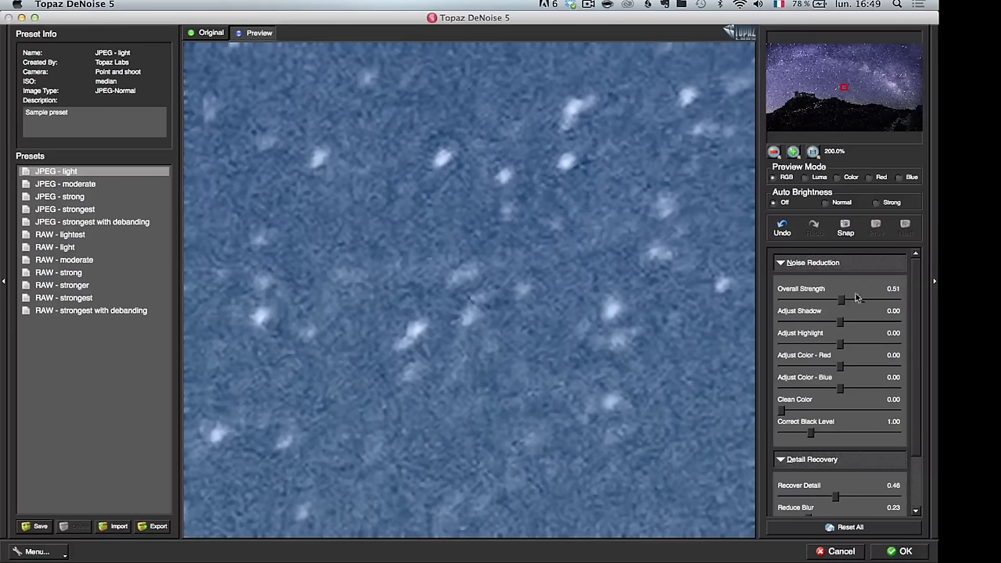
drag(843, 303, 867, 303)
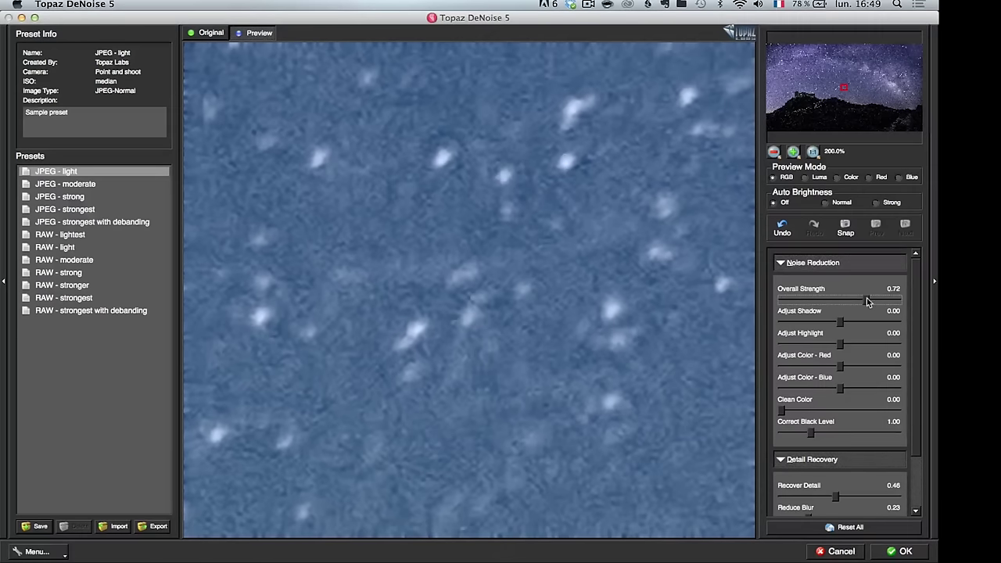
drag(835, 498, 857, 499)
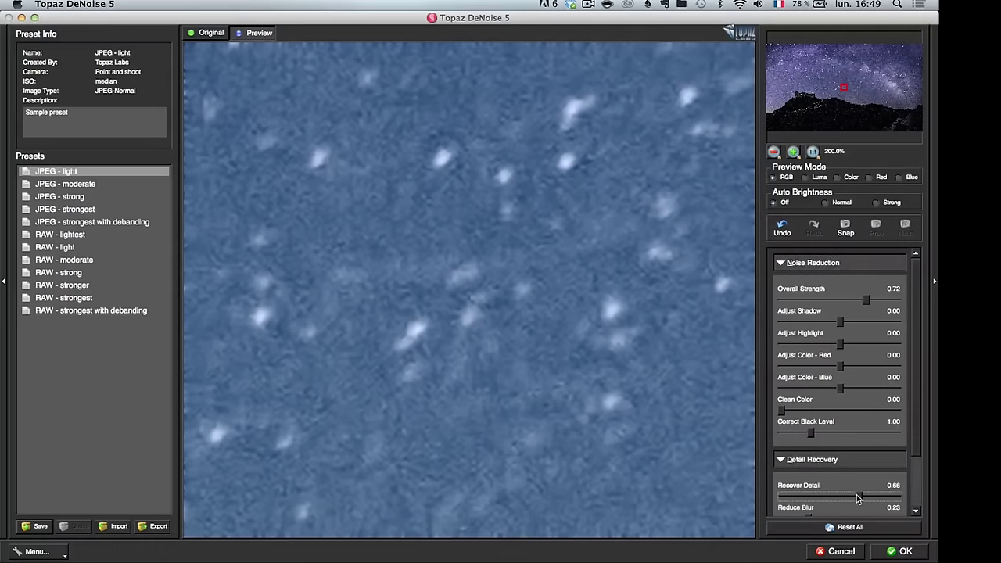
click(903, 552)
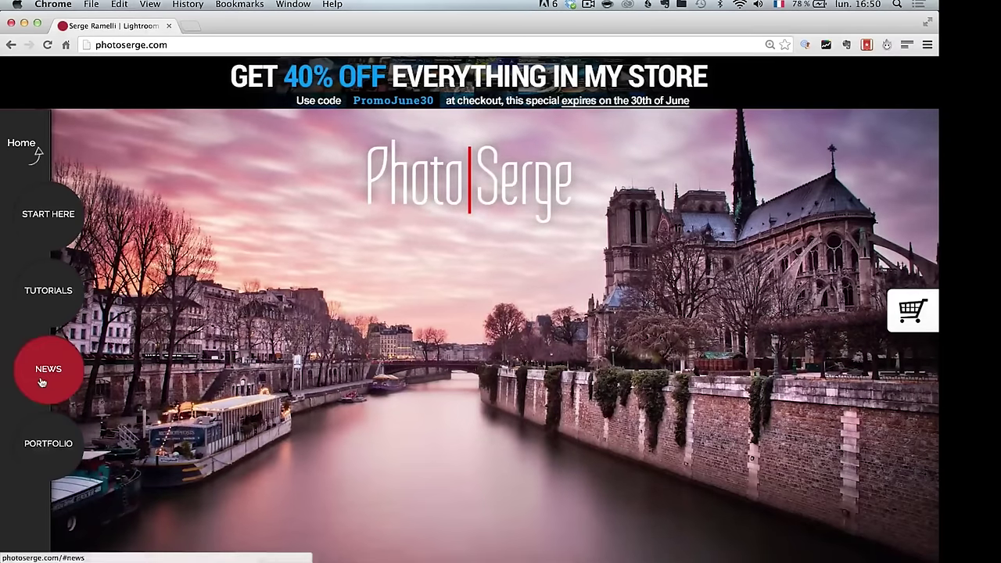
Step: Open the TOPAZ page under NEWS on photoserge.com and scroll through it
mouse_move(43, 382)
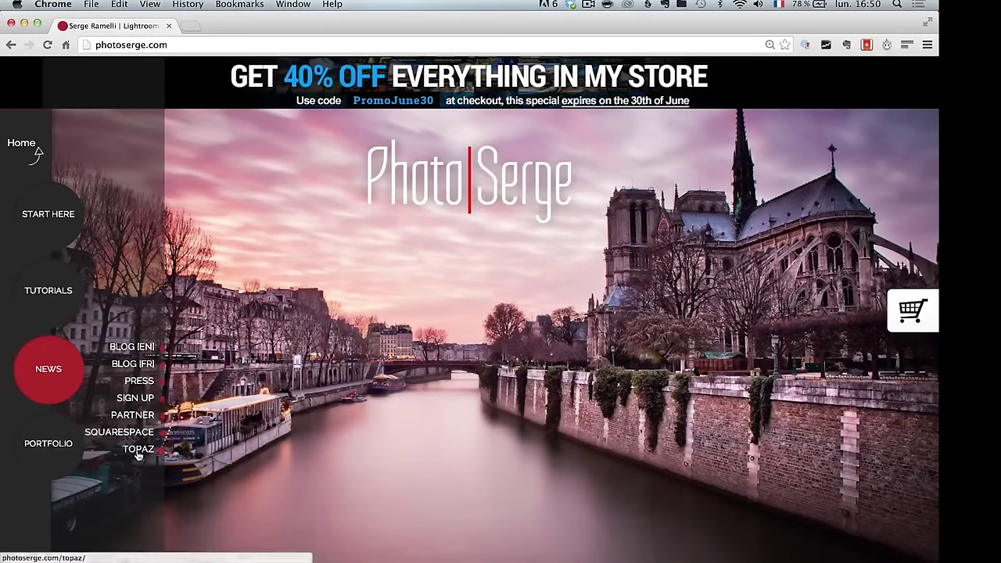
click(137, 455)
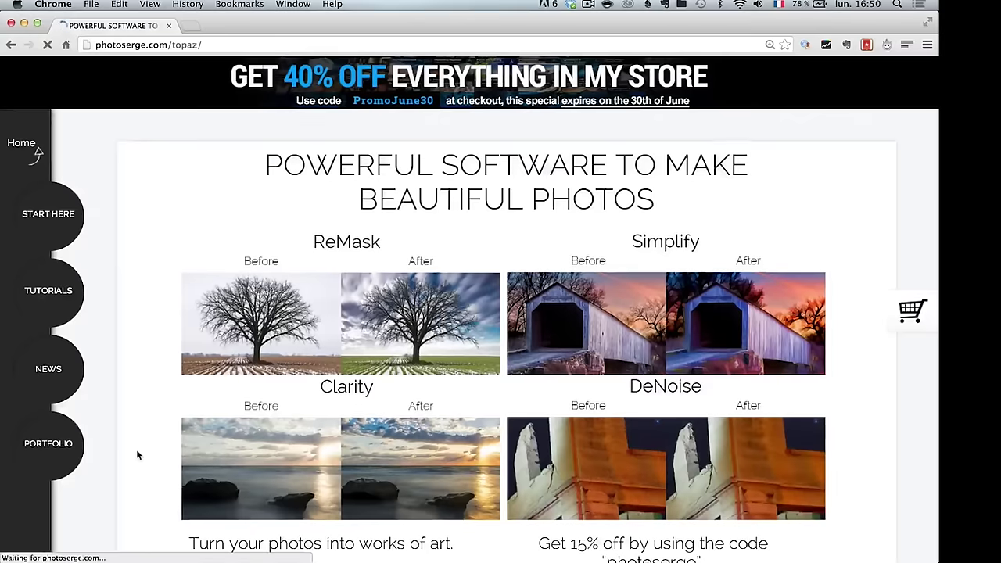
scroll(475, 490, down, 3)
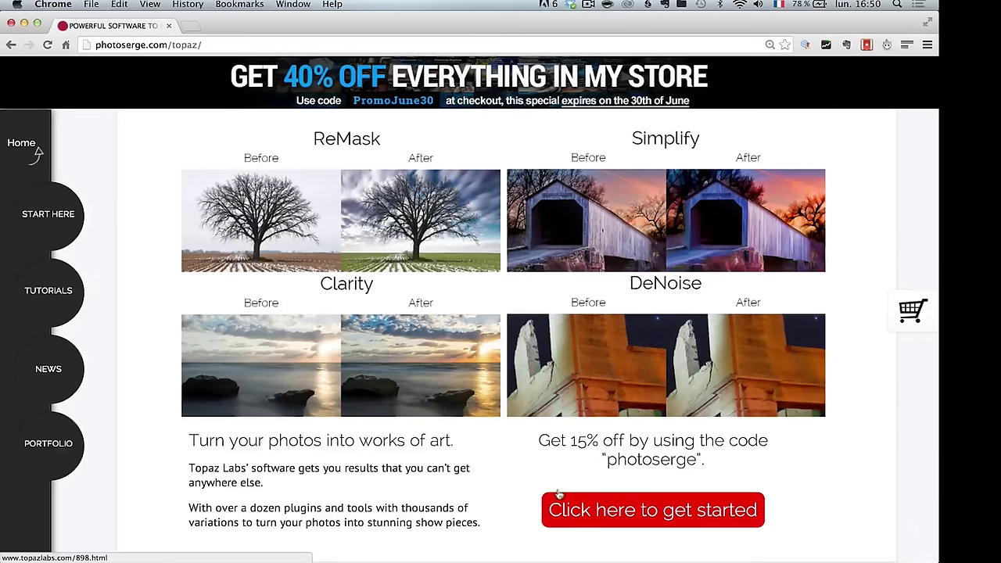
Step: Switch from Chrome back to Photoshop with Cmd+Tab
key(super+Tab)
click(144, 297)
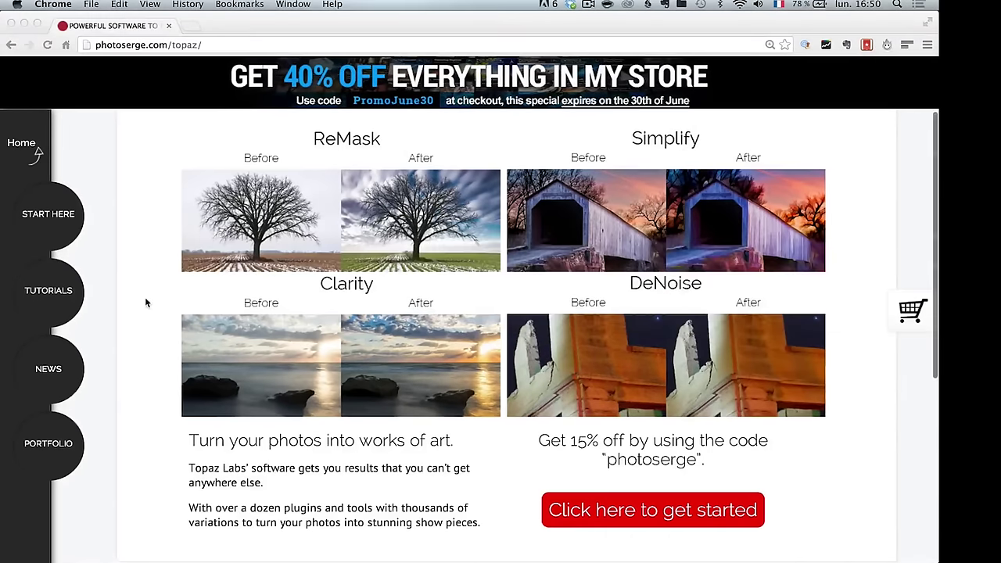
key(super+Tab)
click(213, 299)
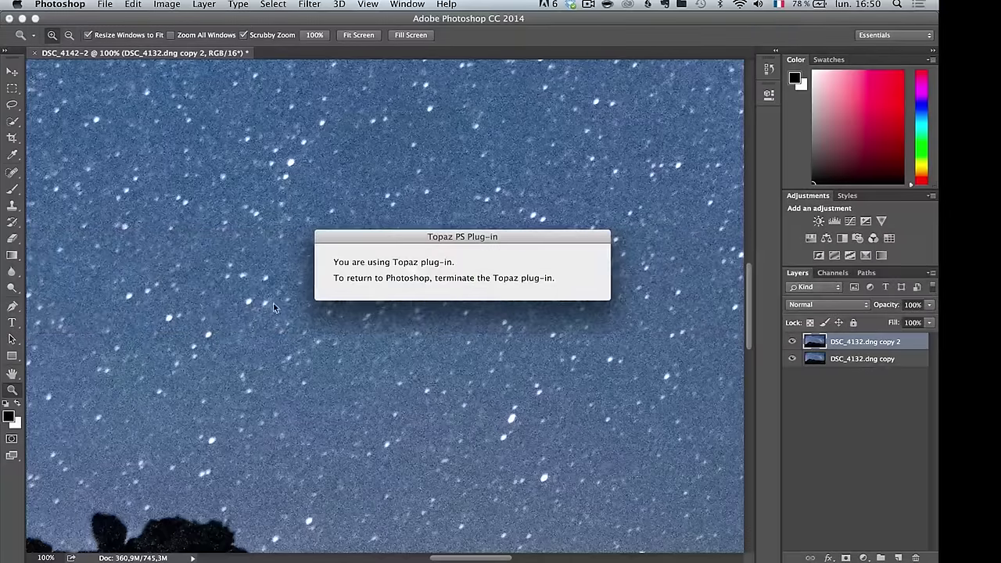
Step: Toggle the denoised layer and zoom in and out to inspect the Milky Way's noise
key(super+Tab)
click(154, 292)
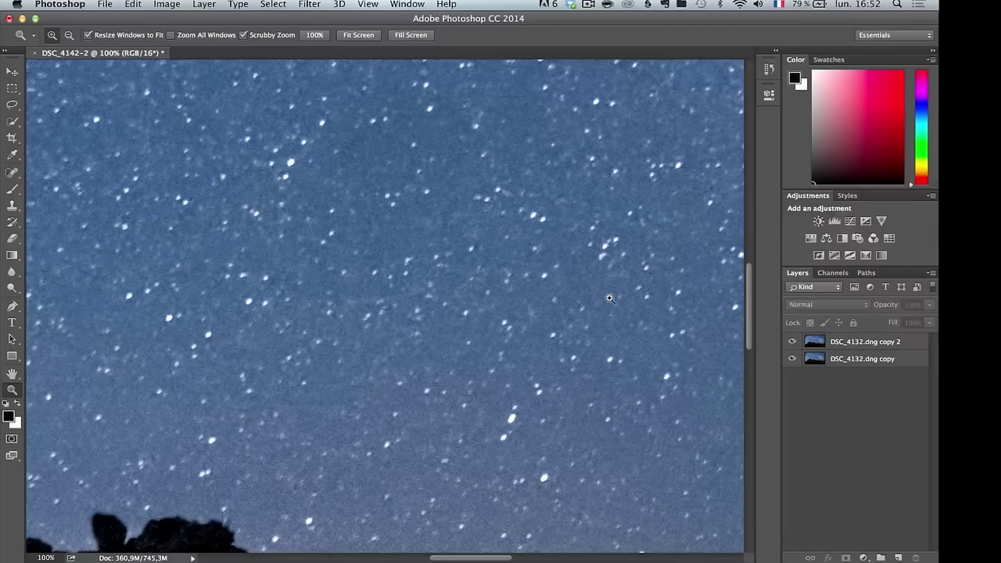
click(791, 341)
click(791, 342)
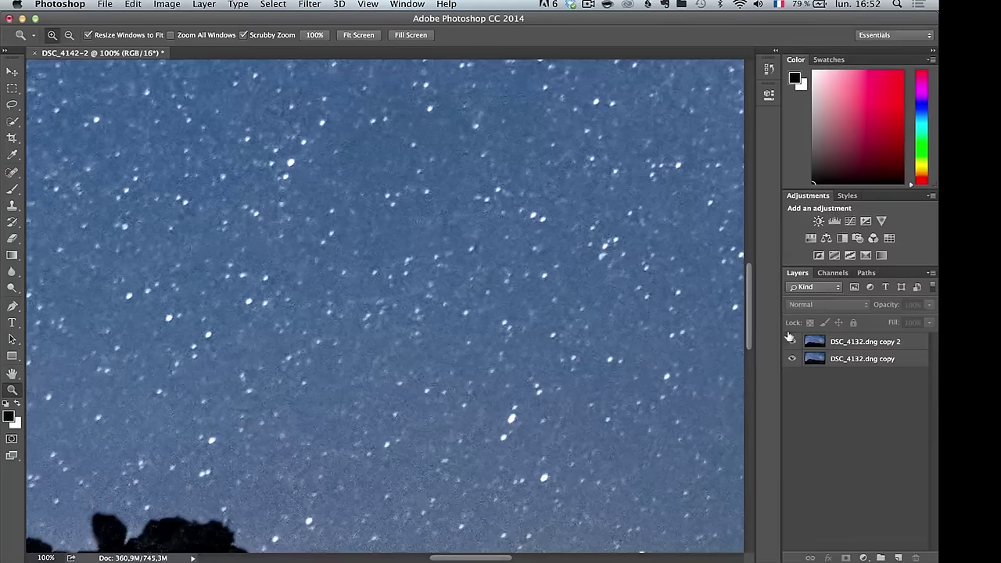
alt+click(393, 252)
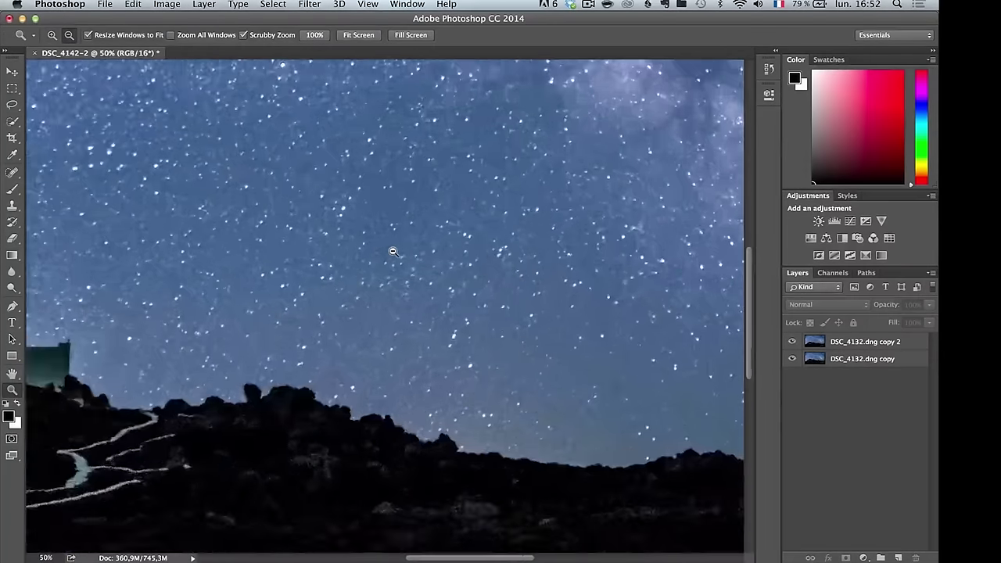
alt+click(394, 252)
alt+click(393, 252)
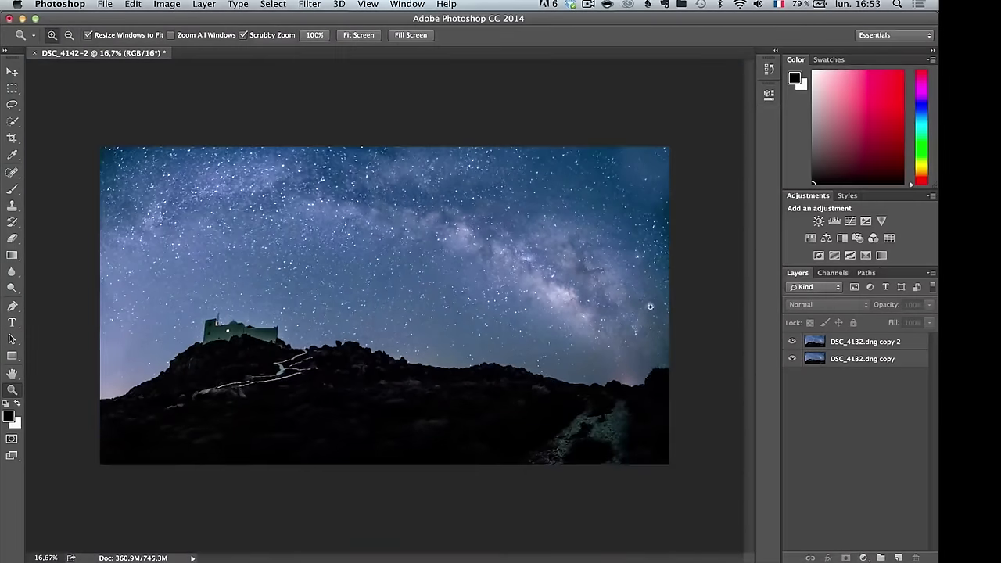
click(568, 311)
alt+click(567, 311)
click(572, 318)
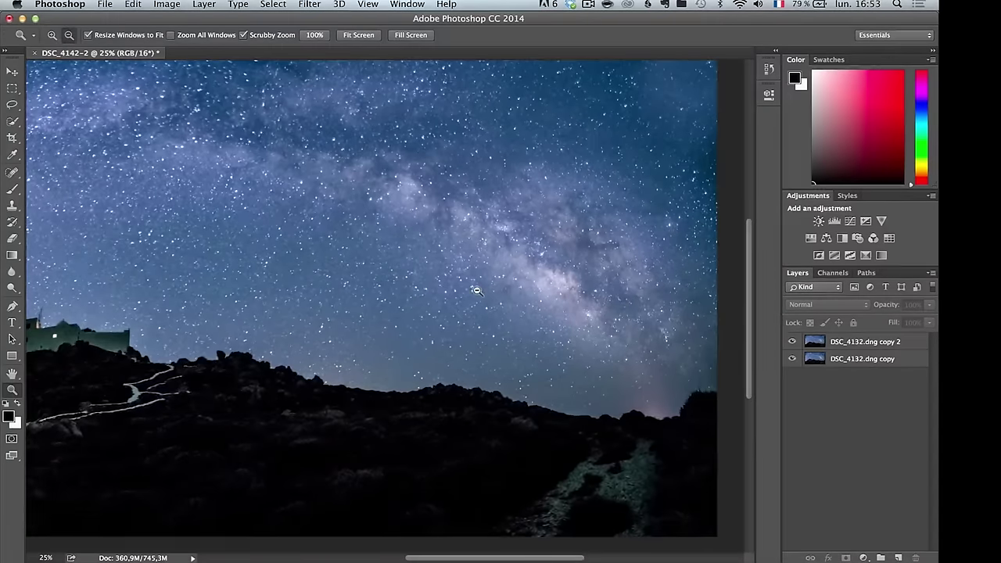
alt+click(468, 287)
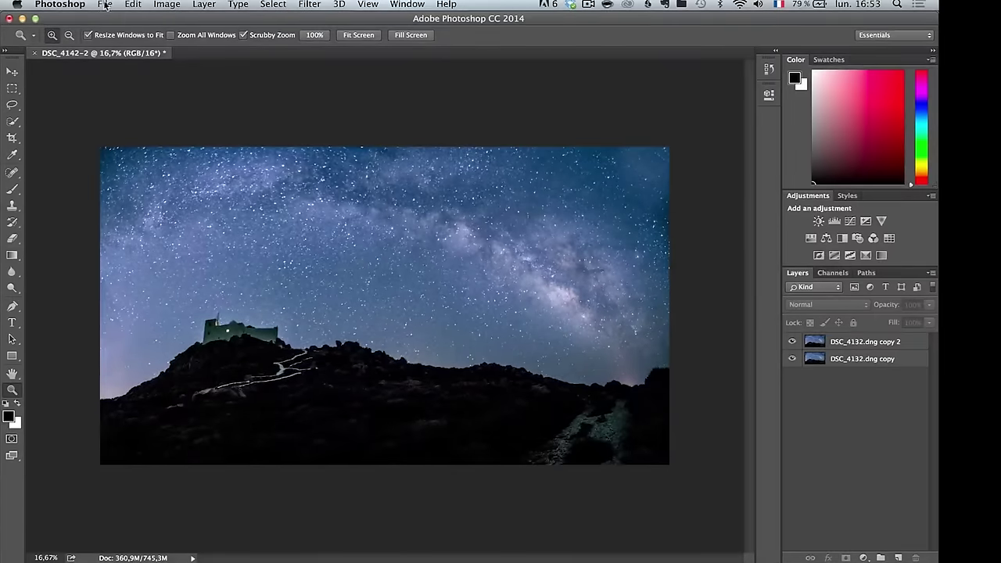
Step: Close the panorama document from the File menu, saving the changes
click(107, 5)
click(125, 86)
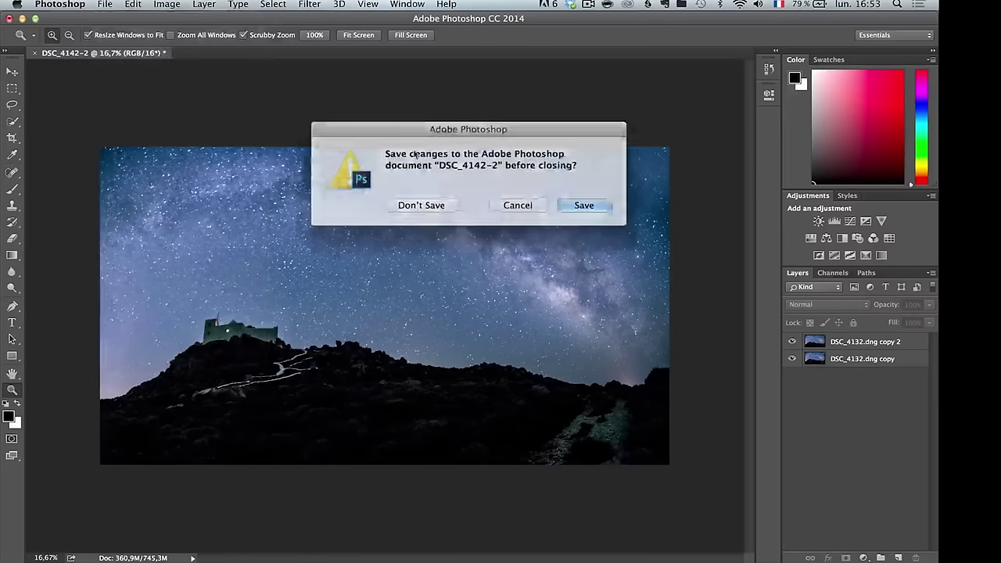
click(593, 205)
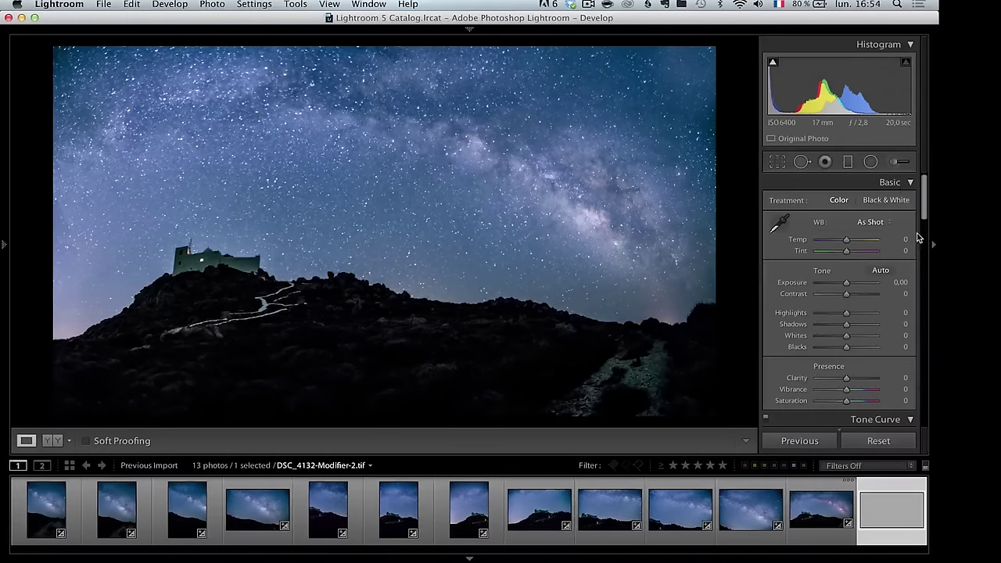
Step: Set up an Adjustment Brush with Temp 28, Tint 22, Clarity 52 and flow lowered to 65
click(893, 166)
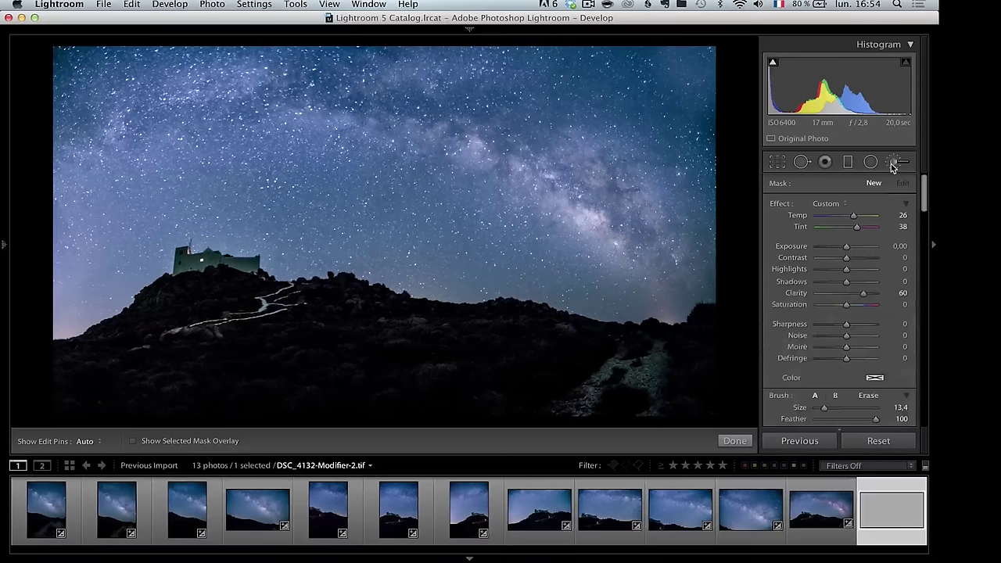
click(827, 204)
click(836, 218)
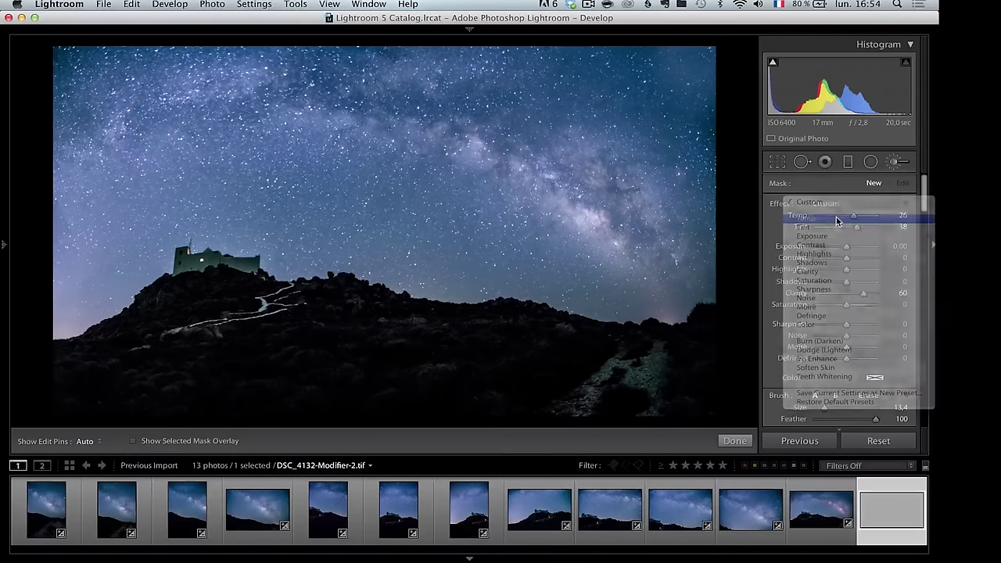
mouse_move(845, 217)
mouse_down()
mouse_move(857, 216)
mouse_move(854, 229)
mouse_up()
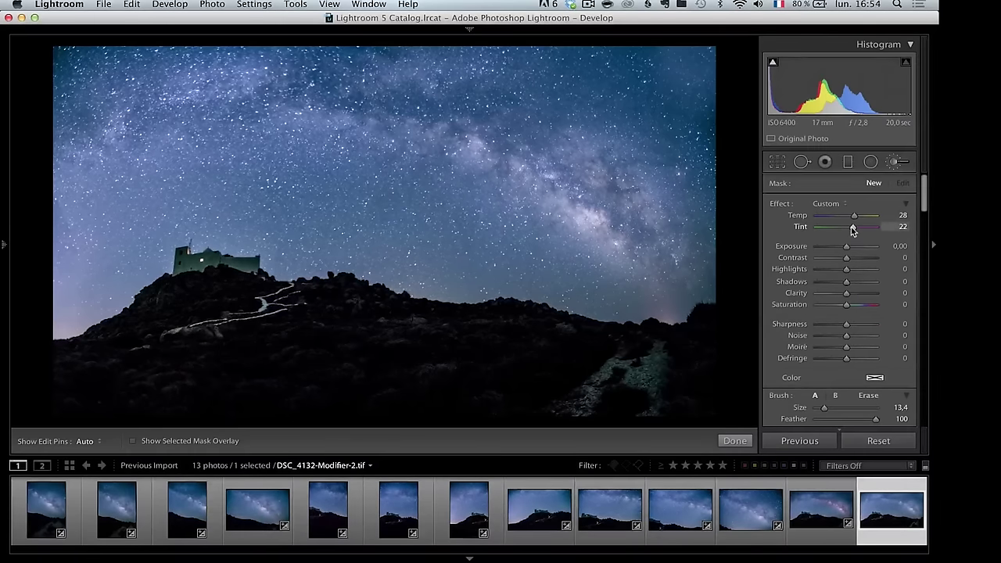
drag(846, 298, 861, 295)
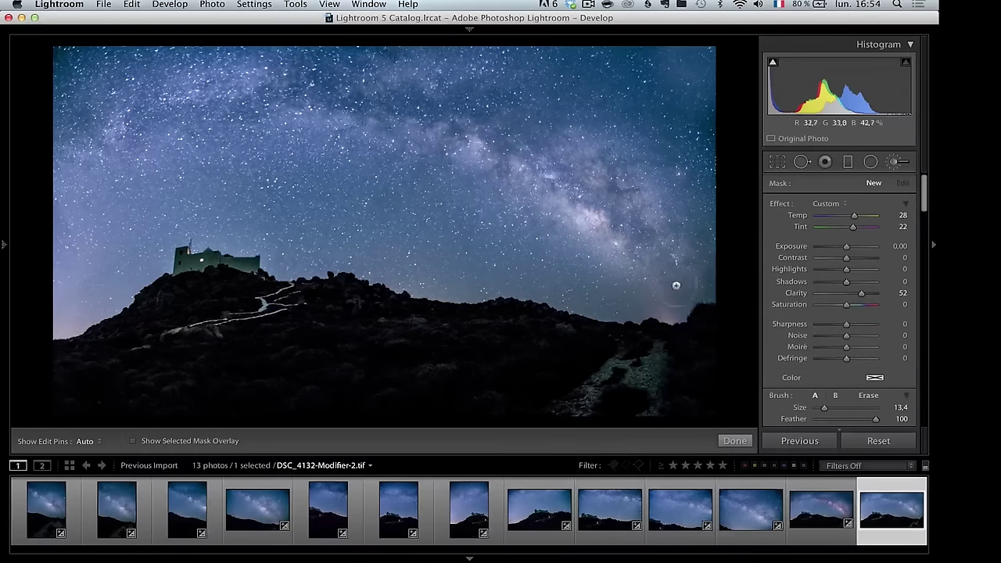
drag(924, 201, 923, 224)
click(875, 275)
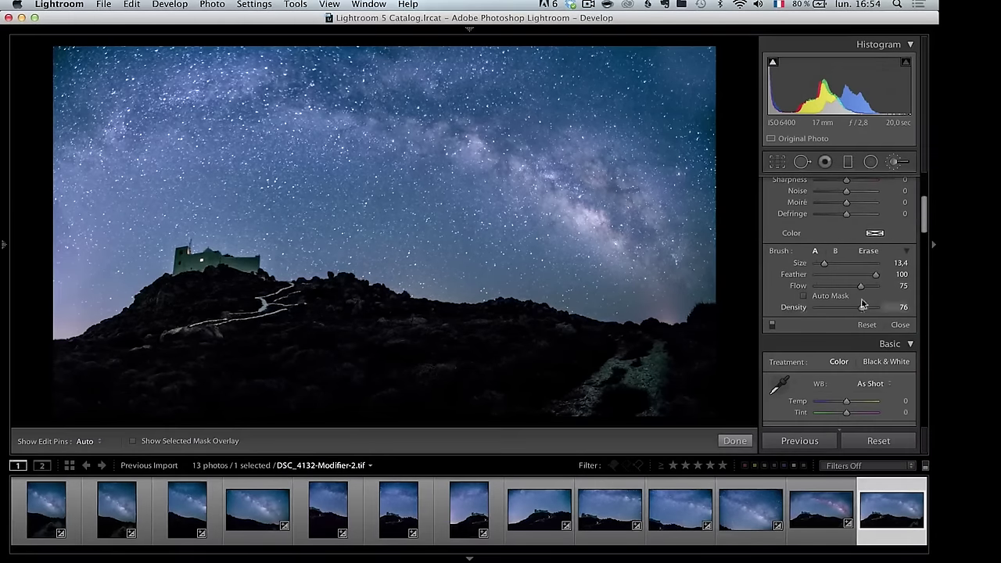
mouse_move(860, 287)
mouse_down()
mouse_move(856, 306)
mouse_move(853, 286)
mouse_up()
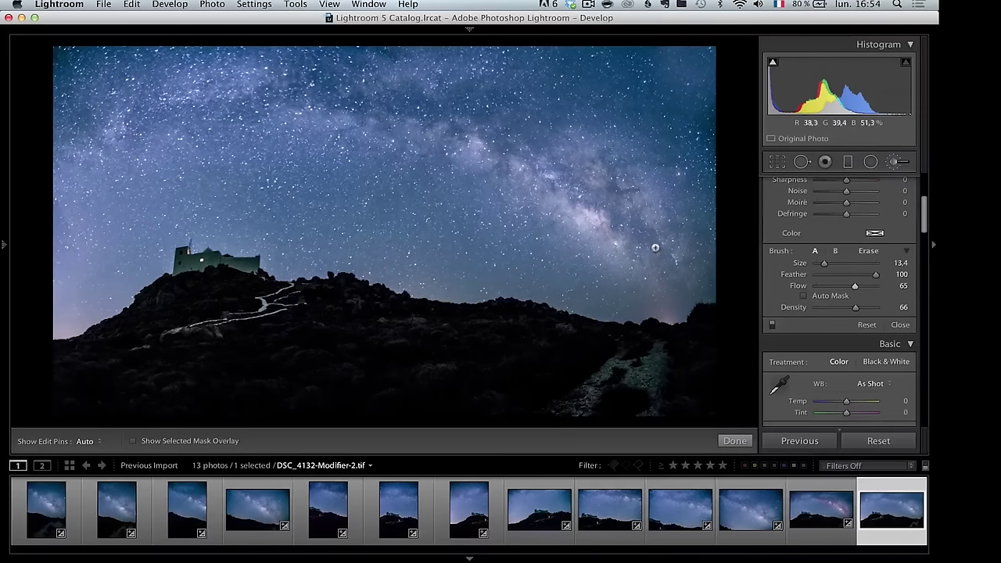
Step: Check the brushed Milky Way by toggling the adjustment pins, then finish the brush
key(h)
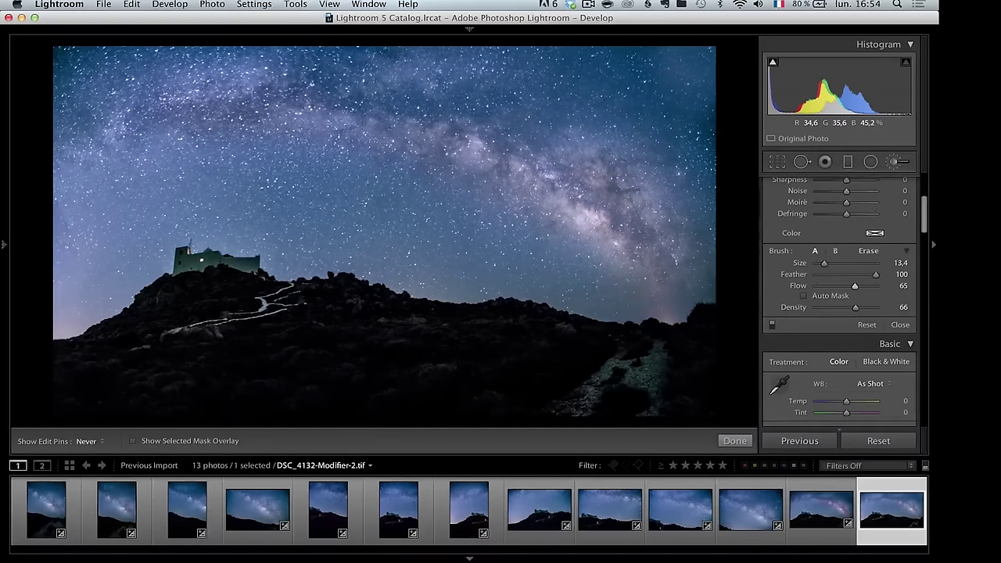
key(h)
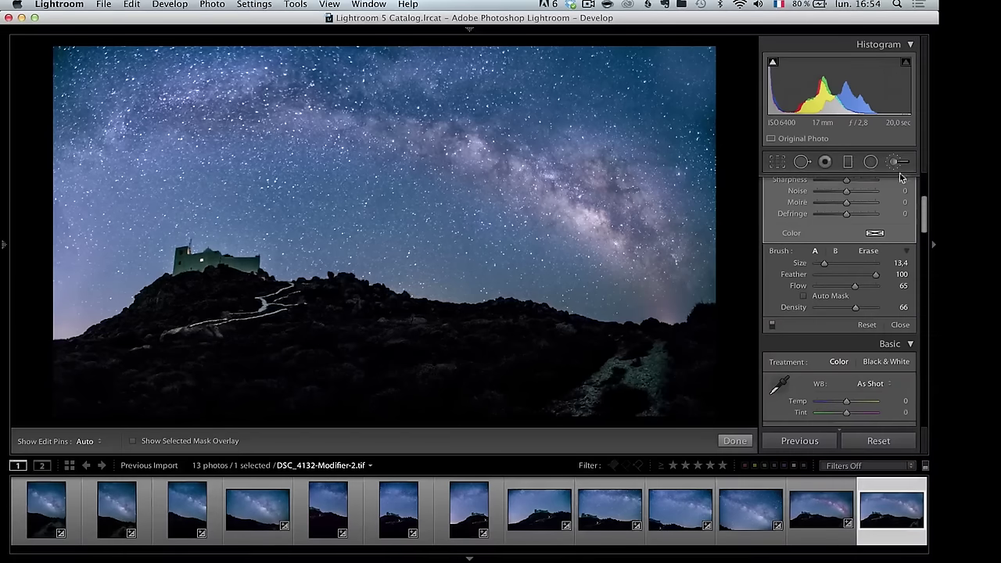
scroll(924, 201, up, 5)
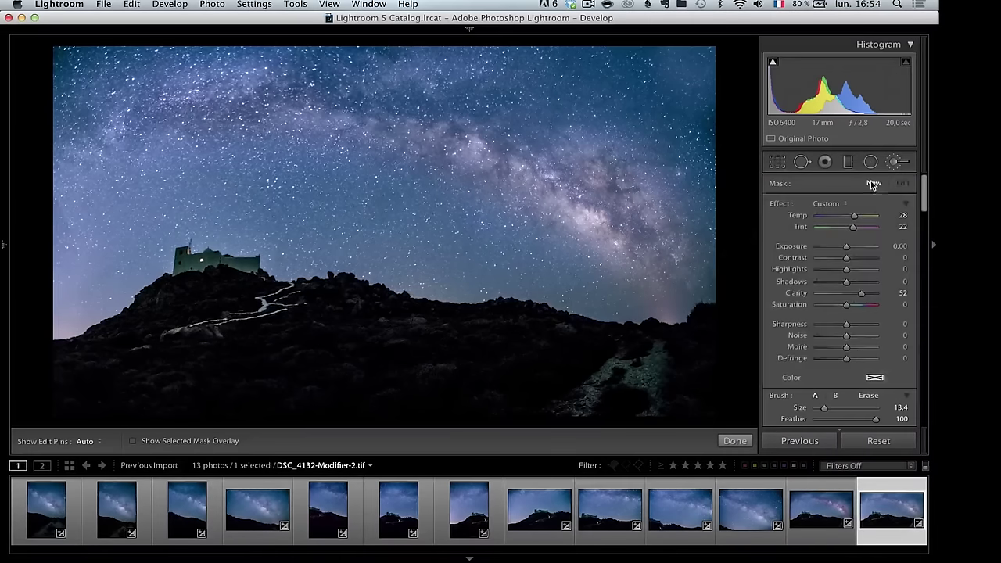
key(h)
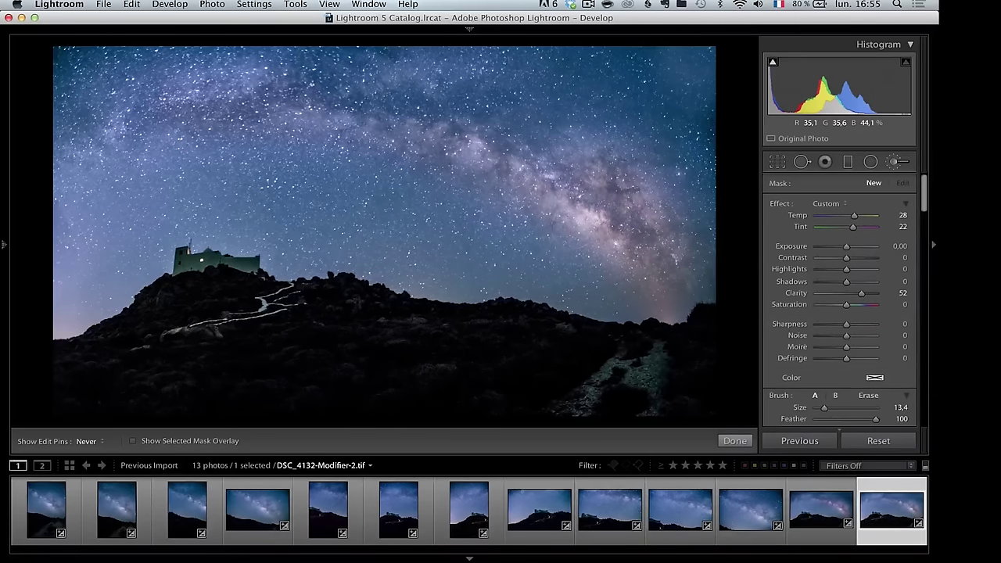
key(h)
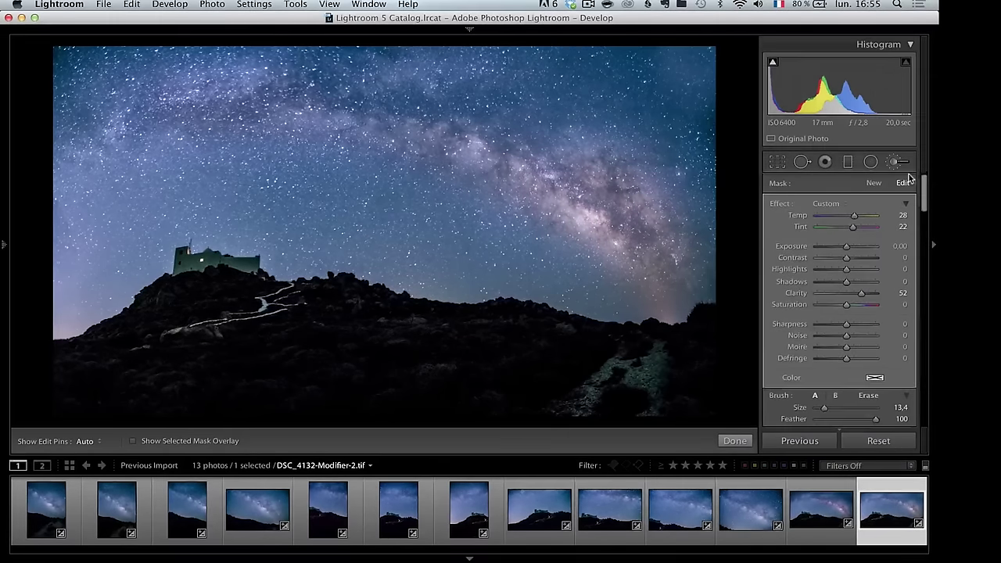
click(732, 441)
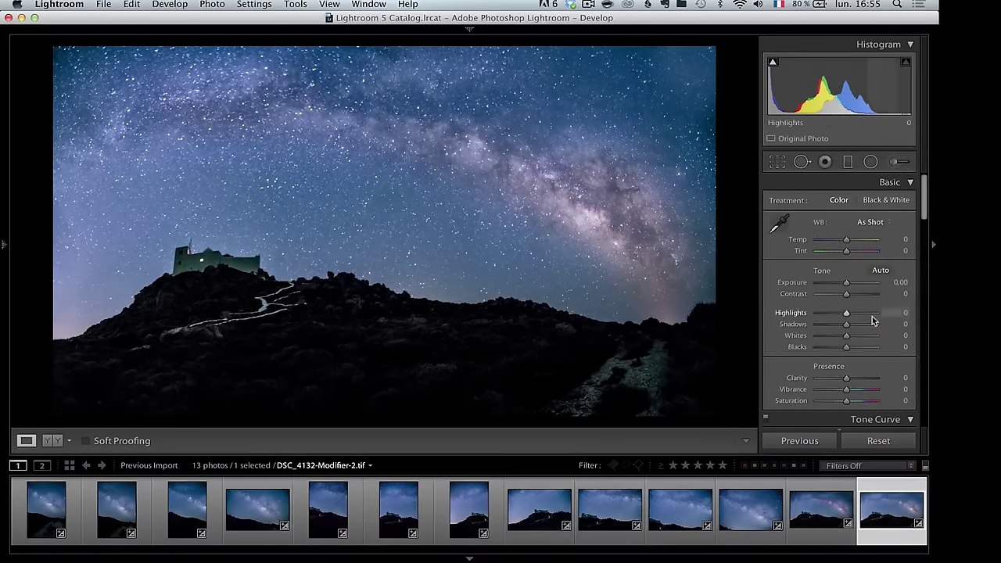
Step: Crop the panorama by raising its bottom edge slightly
click(777, 162)
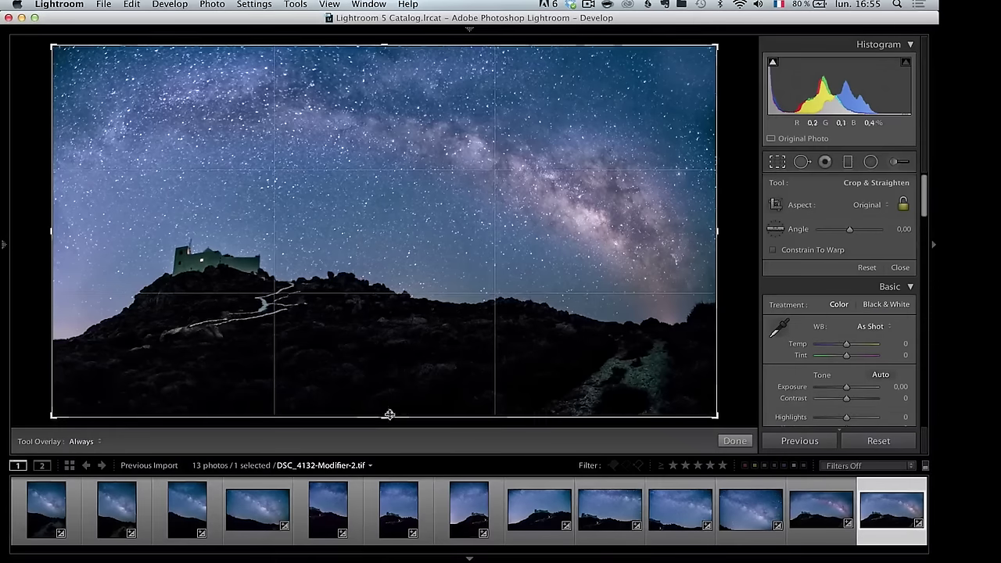
drag(384, 417, 383, 395)
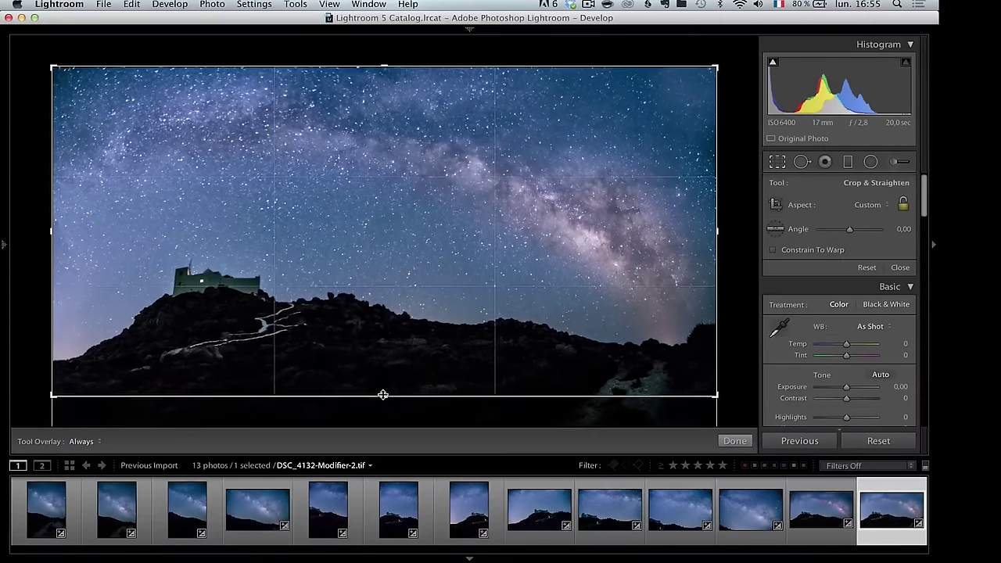
key(Return)
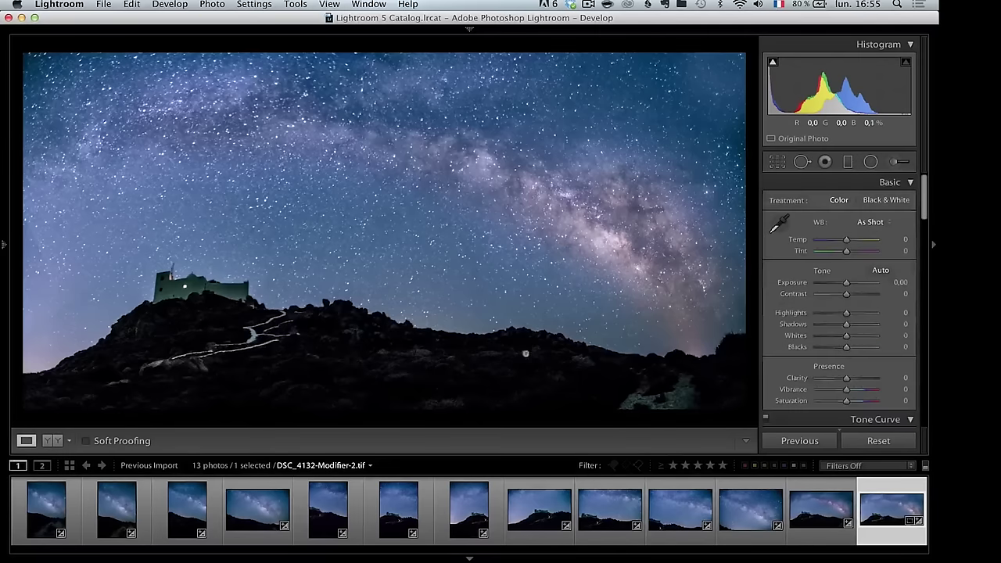
Step: Set the Post-Crop Vignetting Amount to -37 and hide the side panels
drag(923, 216, 913, 416)
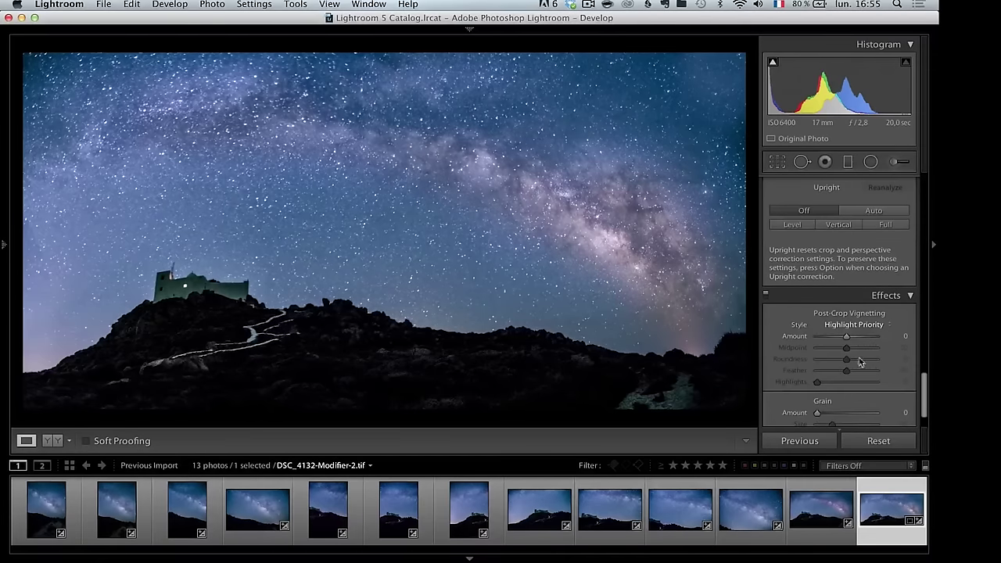
drag(846, 338, 836, 342)
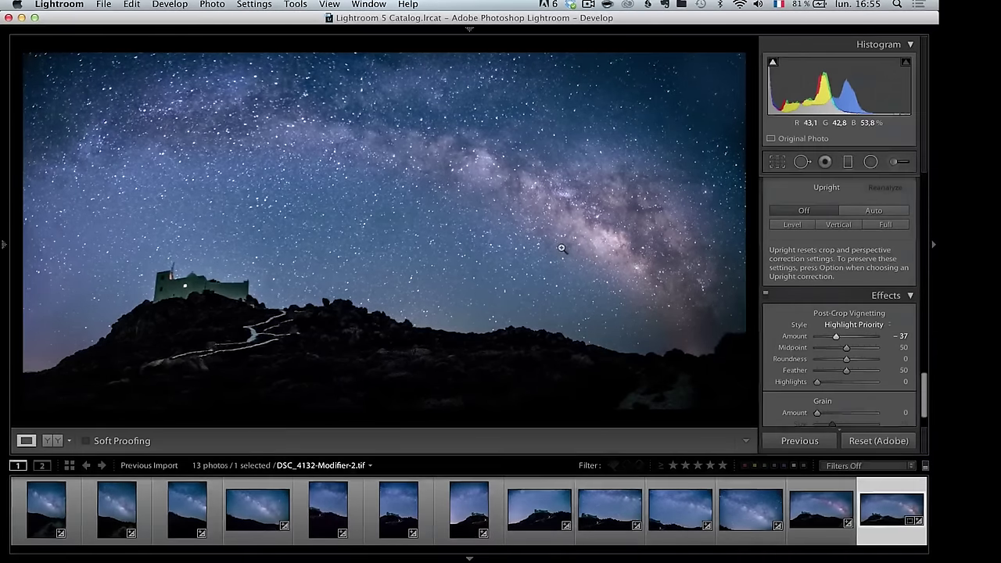
key(shift+Tab)
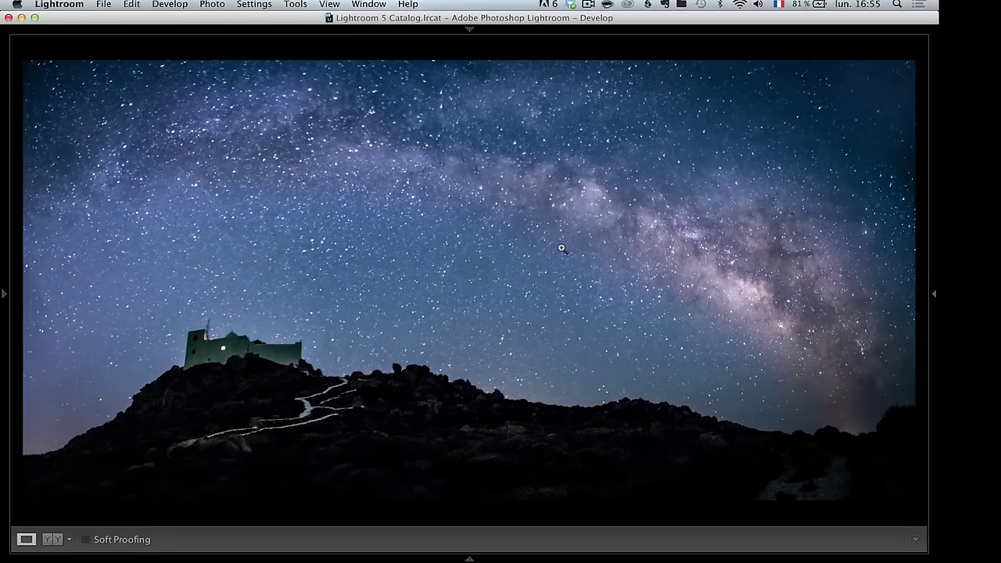
click(560, 248)
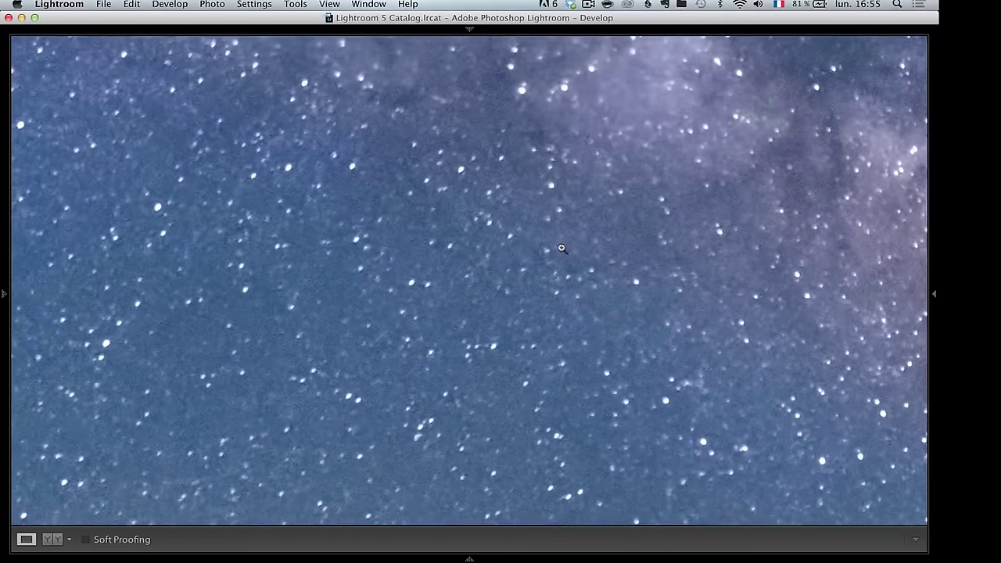
click(562, 247)
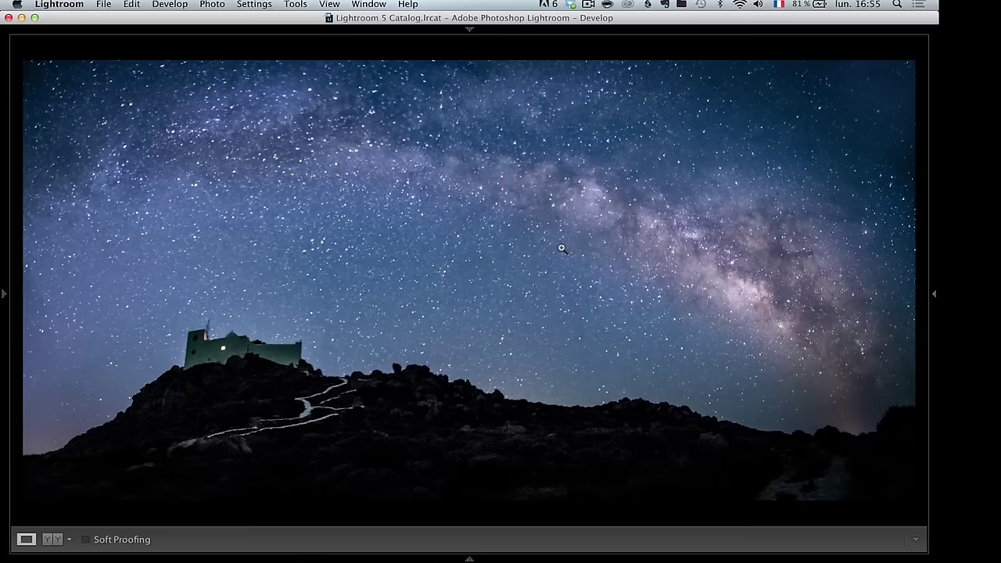